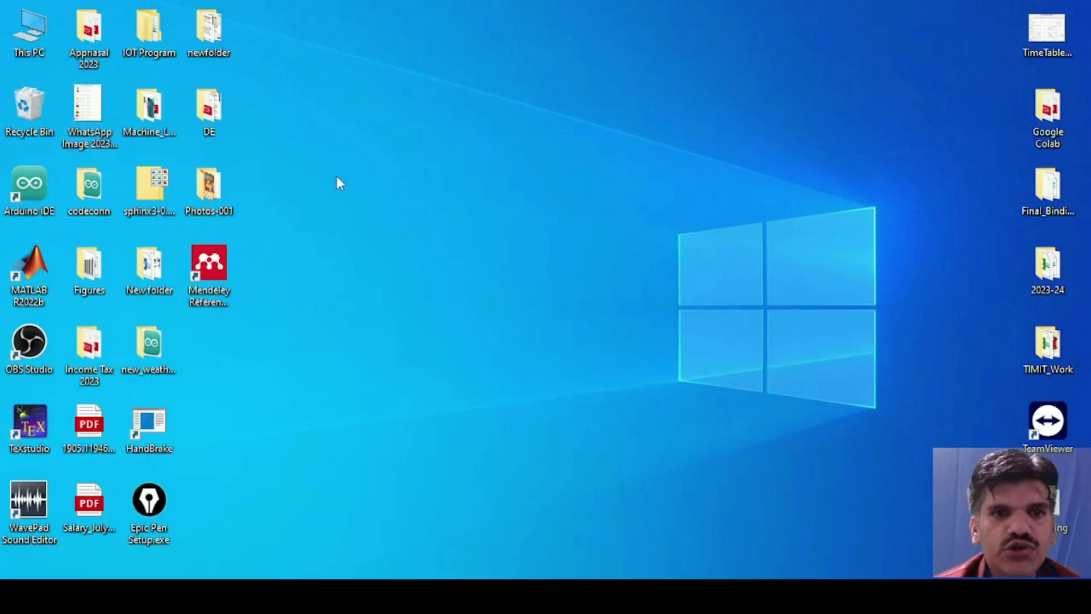
Launch Orange3-3.36.1-Miniconda-x86_64.exe from This PC > Downloads, then minimize Explorer.
double_click(29, 31)
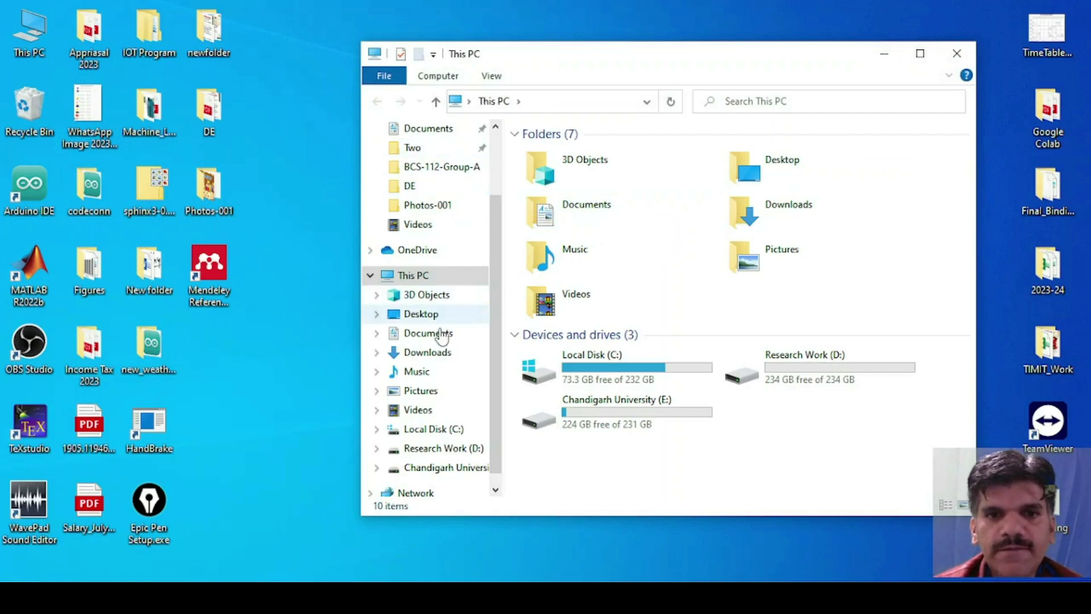
left_click(419, 355)
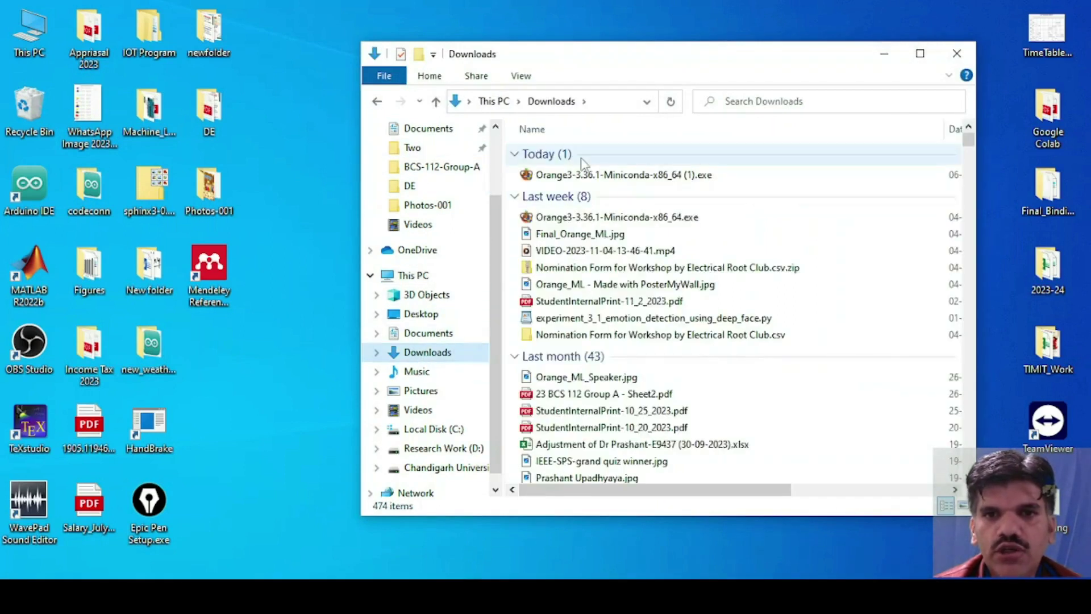
double_click(571, 218)
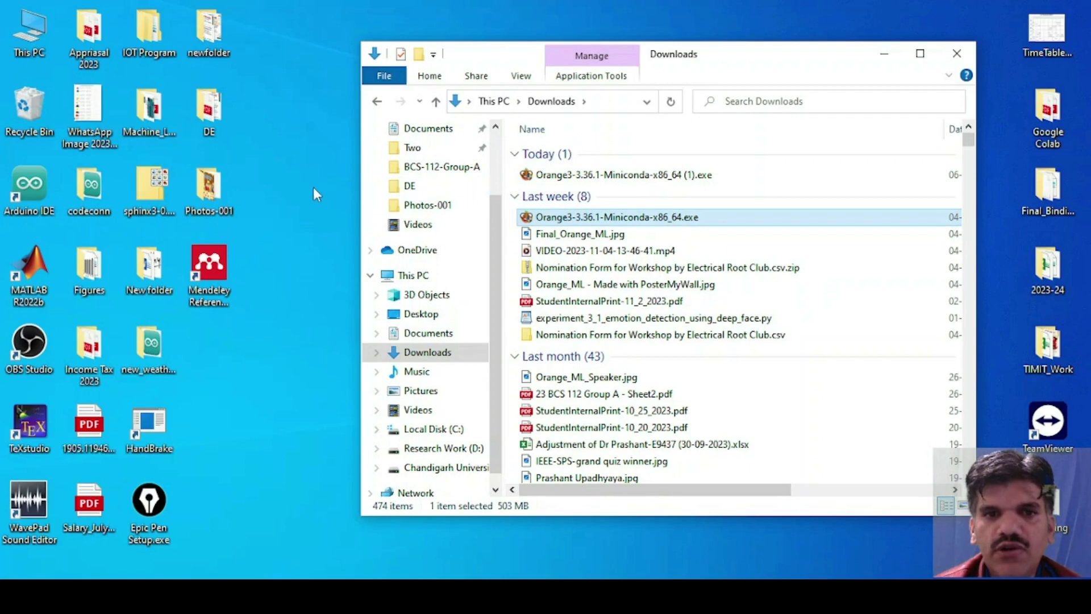
left_click(891, 53)
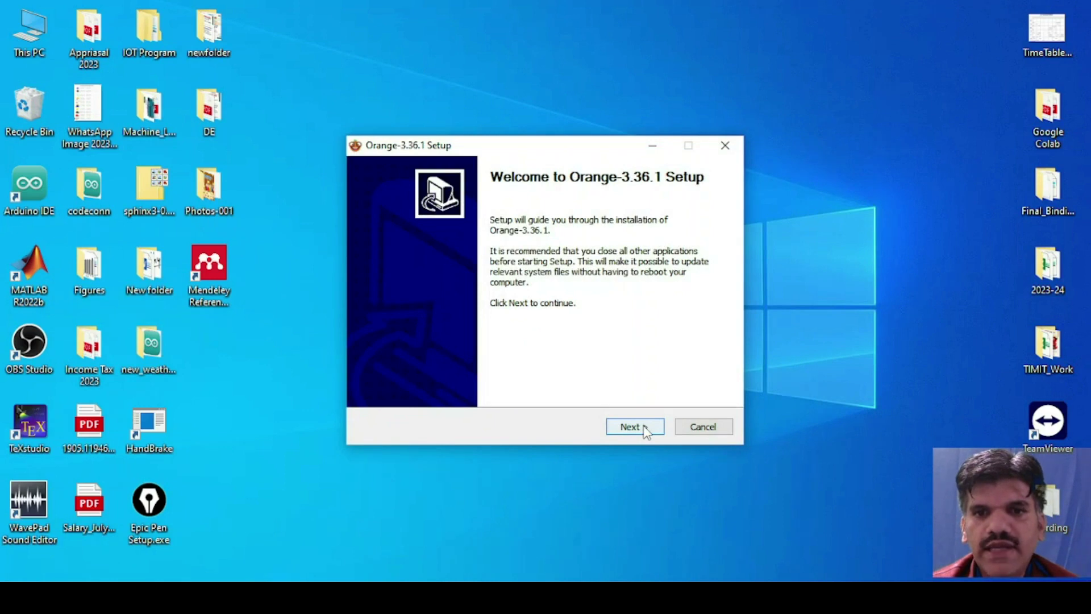
Get past the Orange welcome page, accept the licence, and install just for me.
left_click(646, 432)
left_click(647, 432)
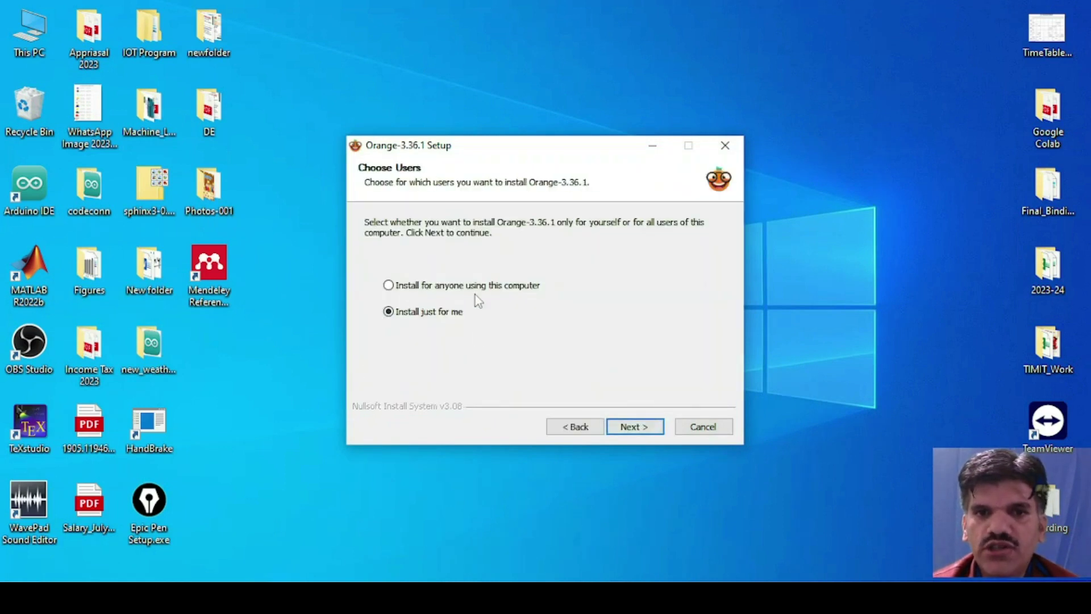
left_click(650, 428)
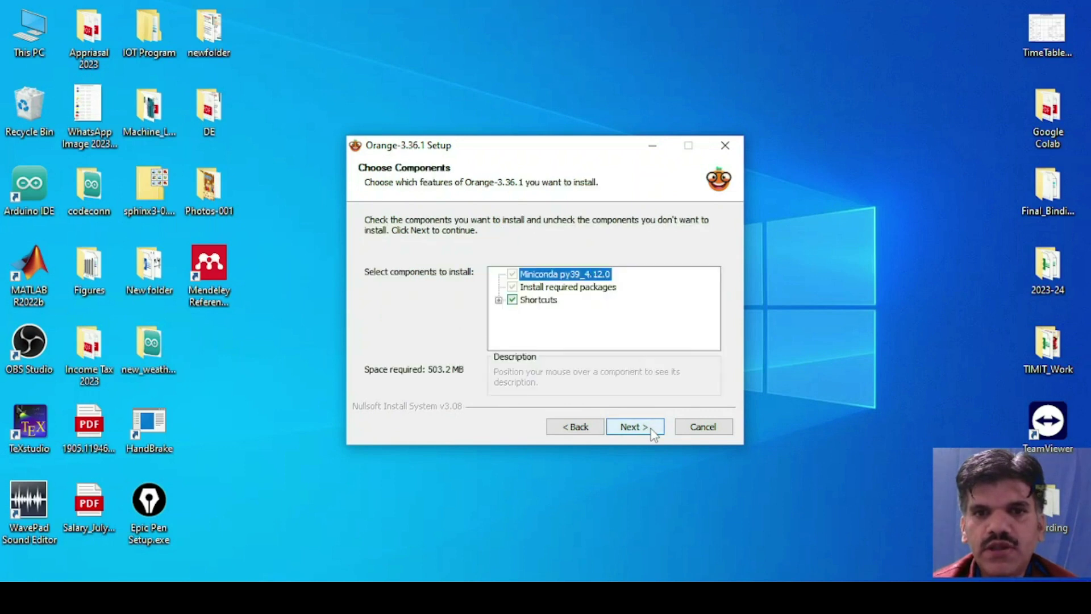
mouse_move(589, 289)
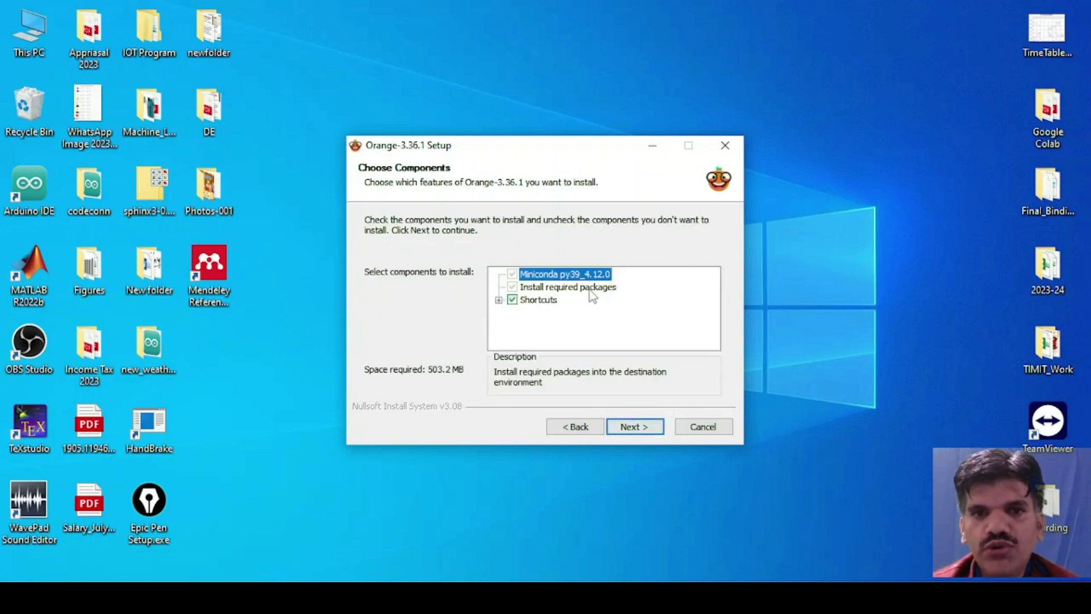
Keep the default components, install folder and Orange Start Menu folder, and start installing.
left_click(643, 435)
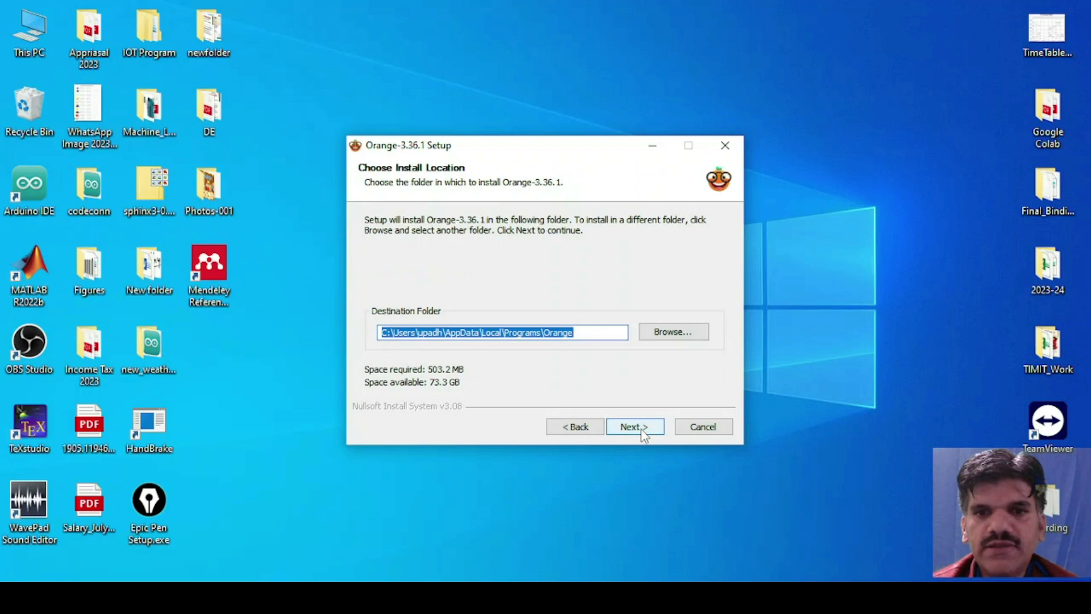
left_click(643, 435)
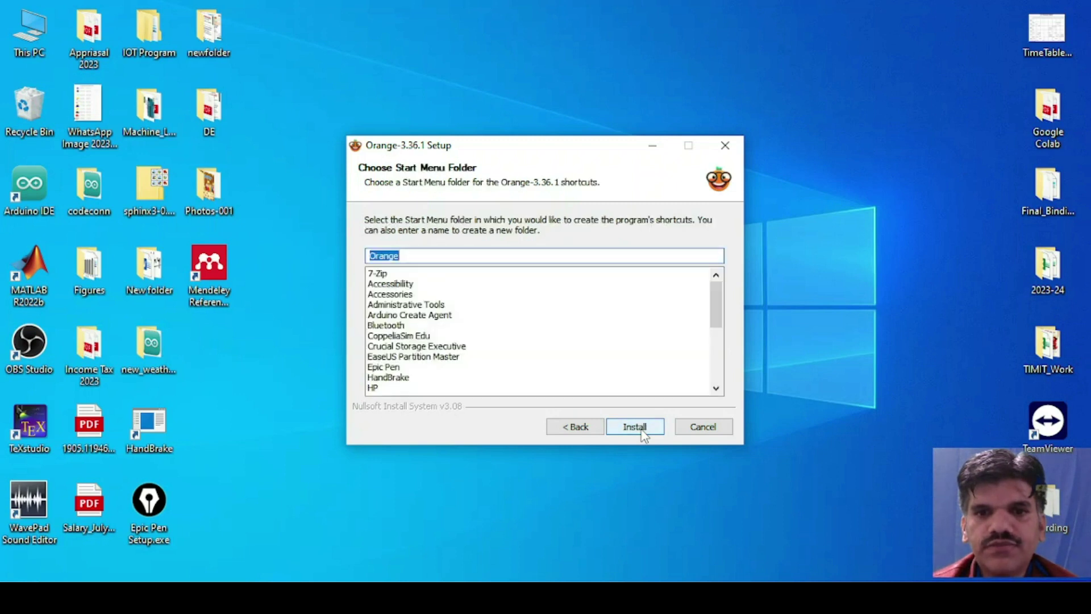
left_click(576, 427)
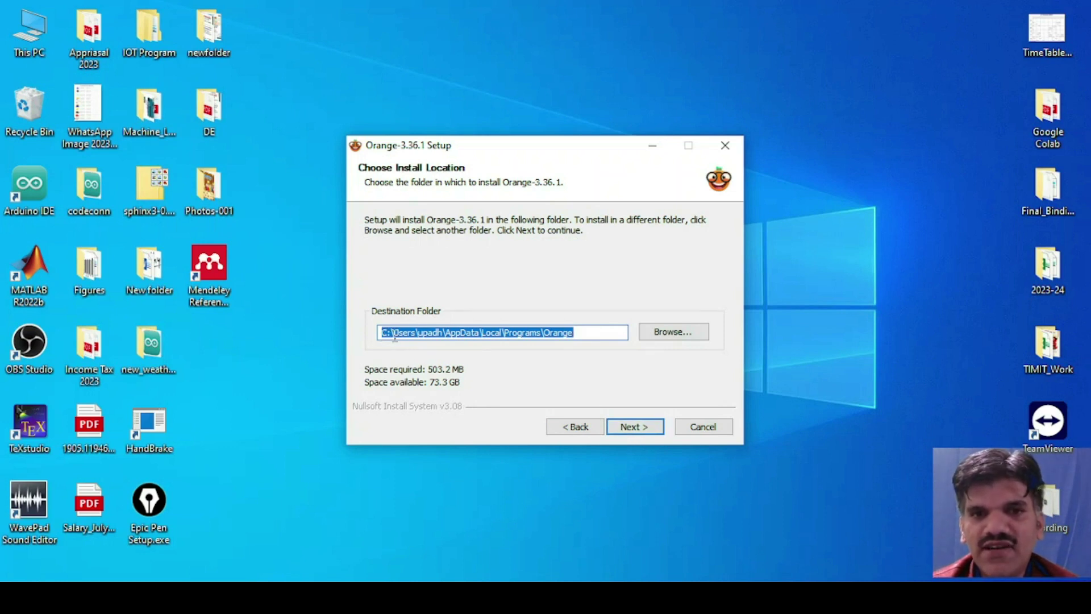
left_click(631, 427)
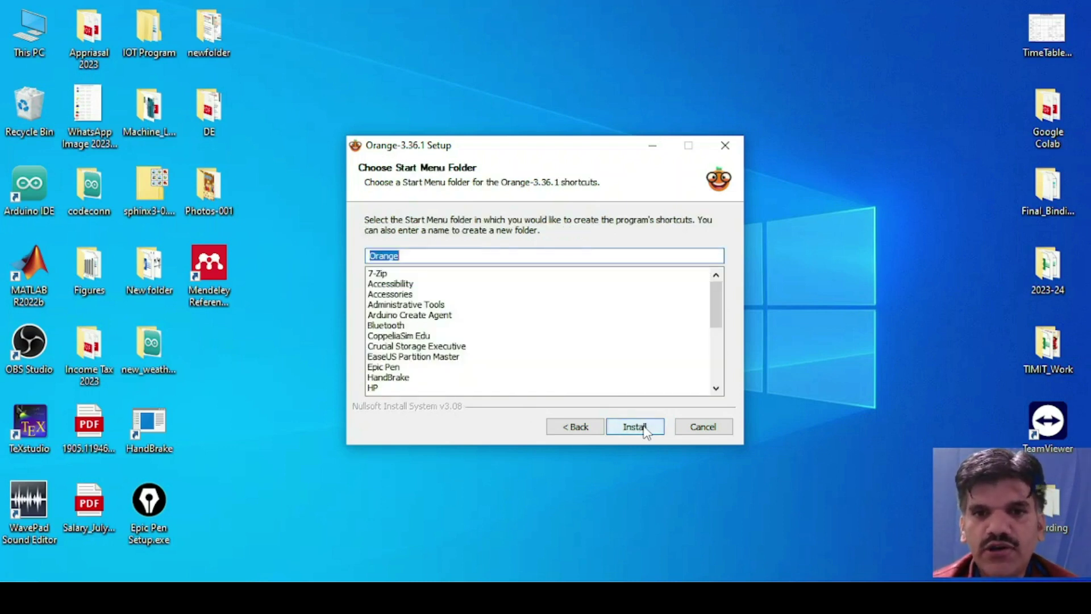
left_click(646, 431)
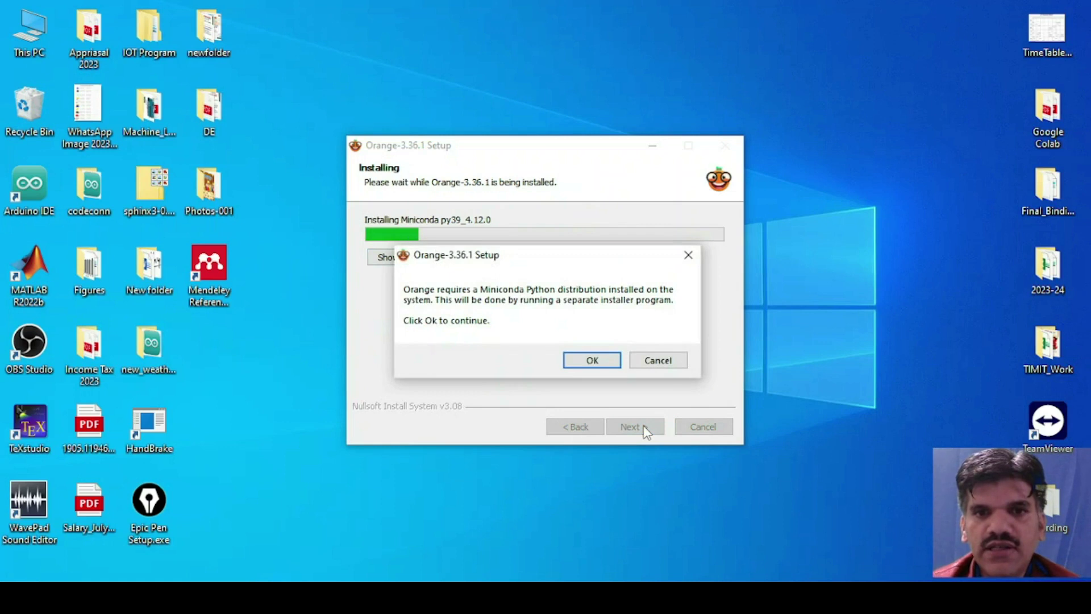
Run the Miniconda installer, accept its licence, and keep Just Me and the default folder.
left_click(593, 361)
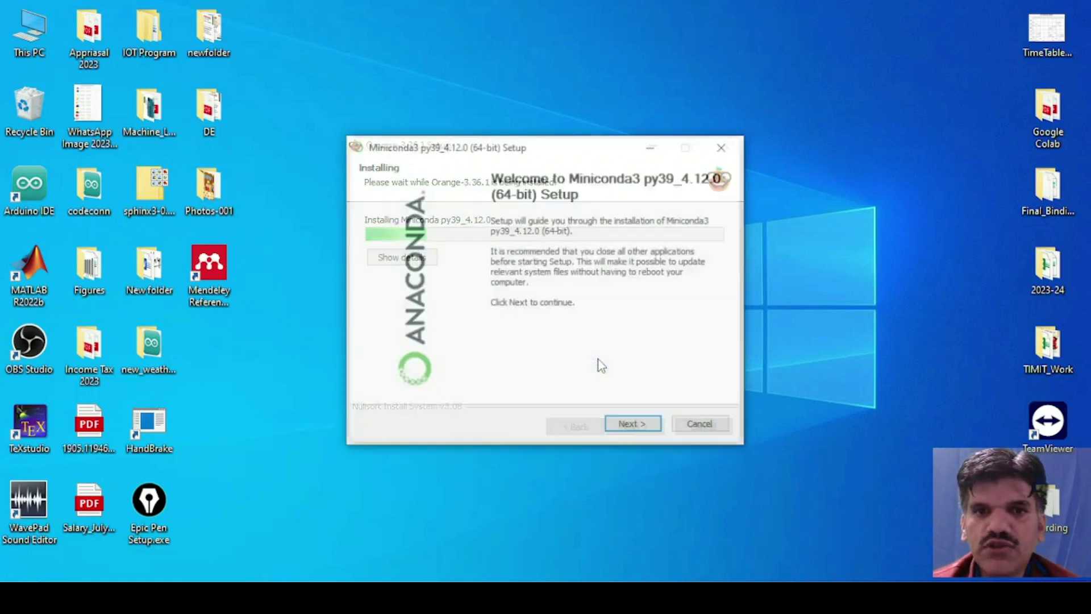
left_click(640, 430)
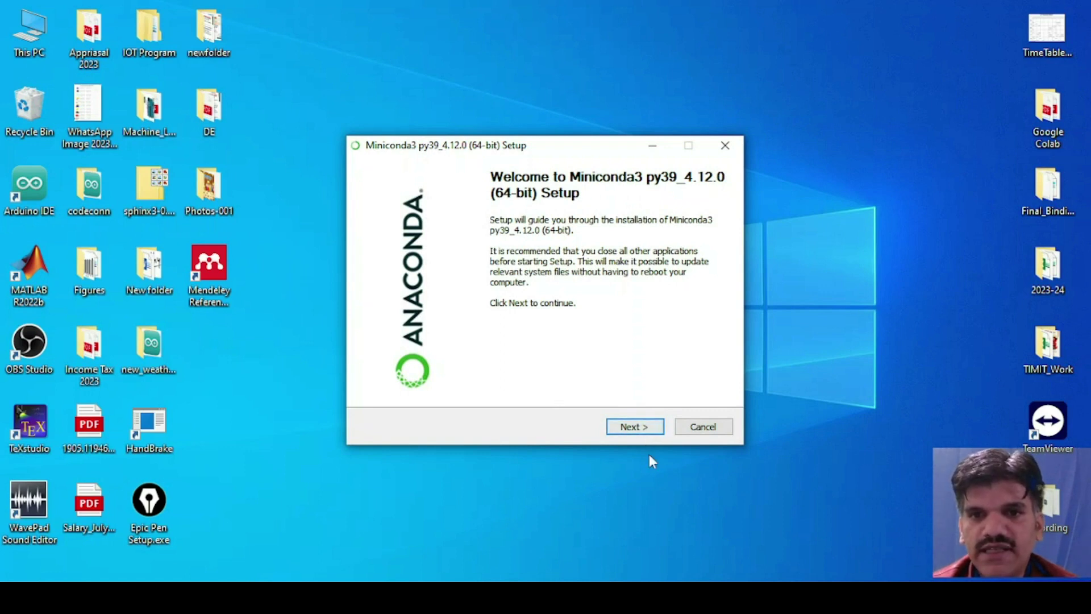
left_click(640, 428)
left_click(641, 430)
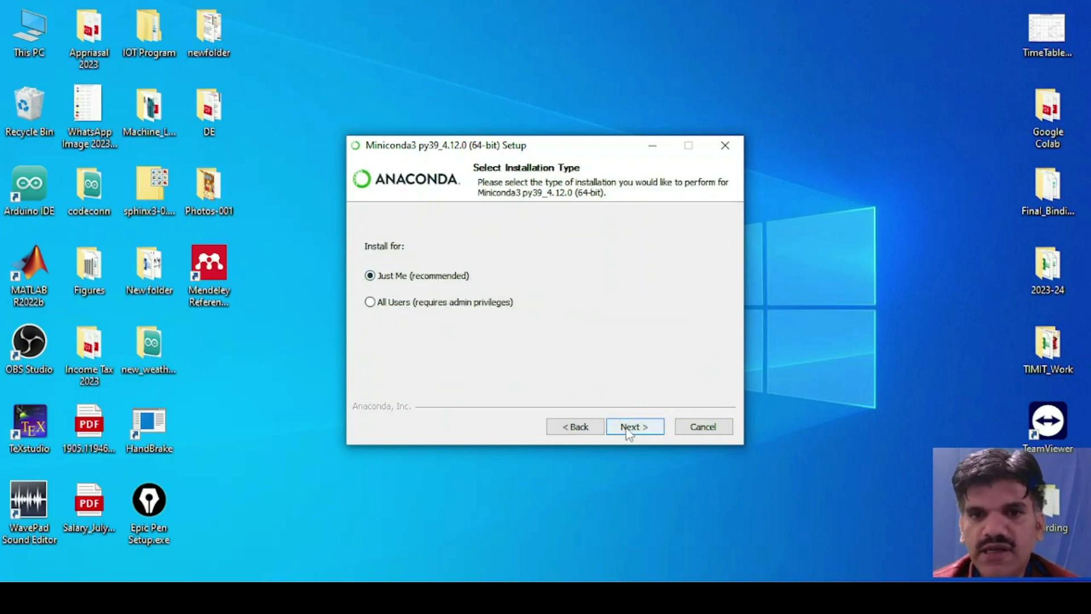
left_click(629, 429)
left_click(631, 428)
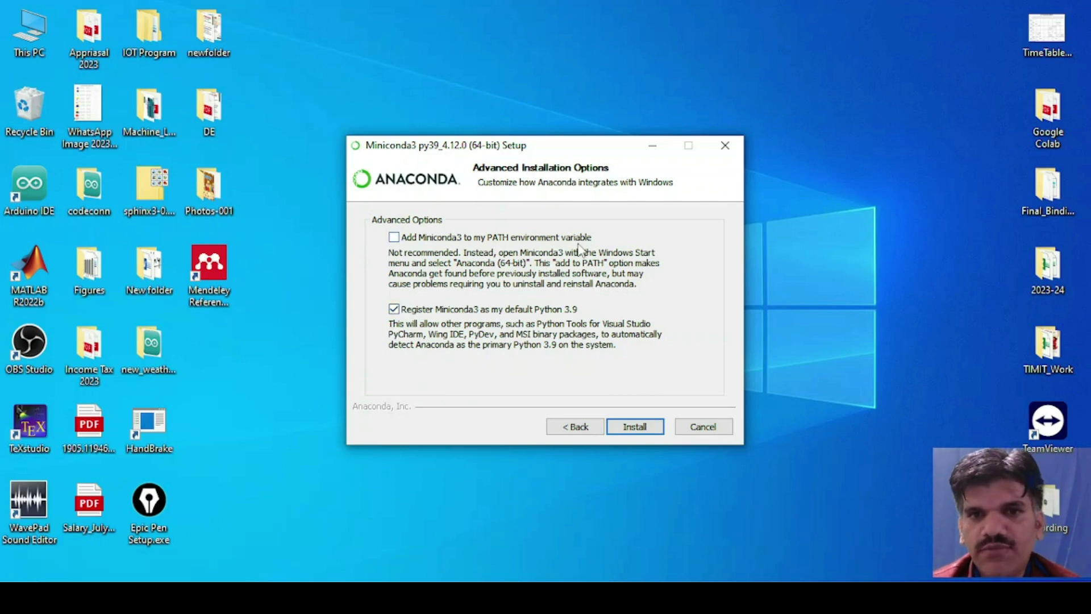
Keep Miniconda registered as default Python 3.9, start installing, and show the detailed log.
left_click(394, 309)
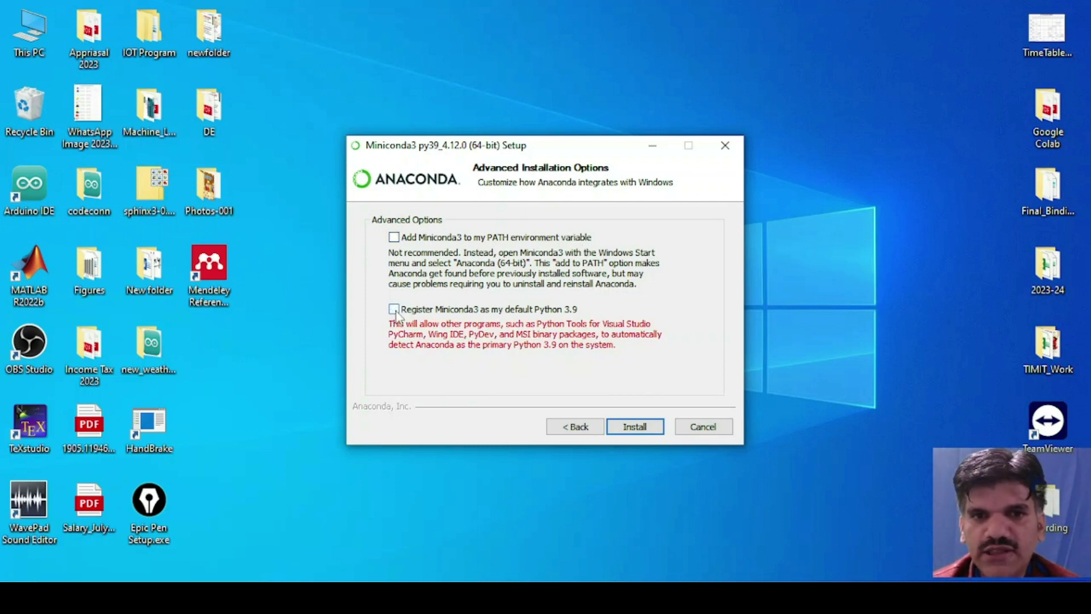
left_click(394, 310)
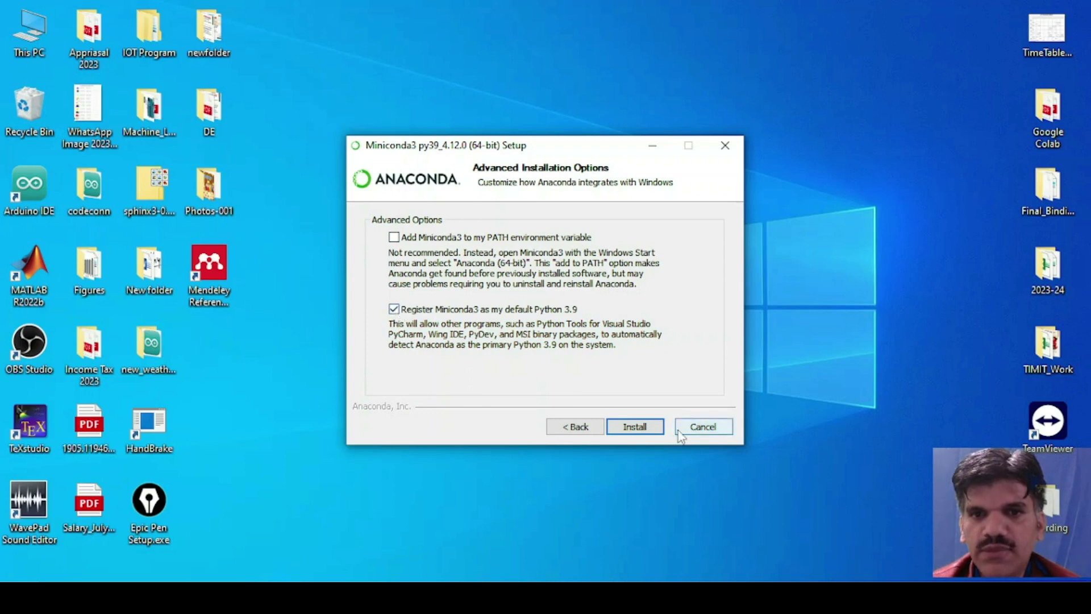
left_click(657, 427)
left_click(402, 257)
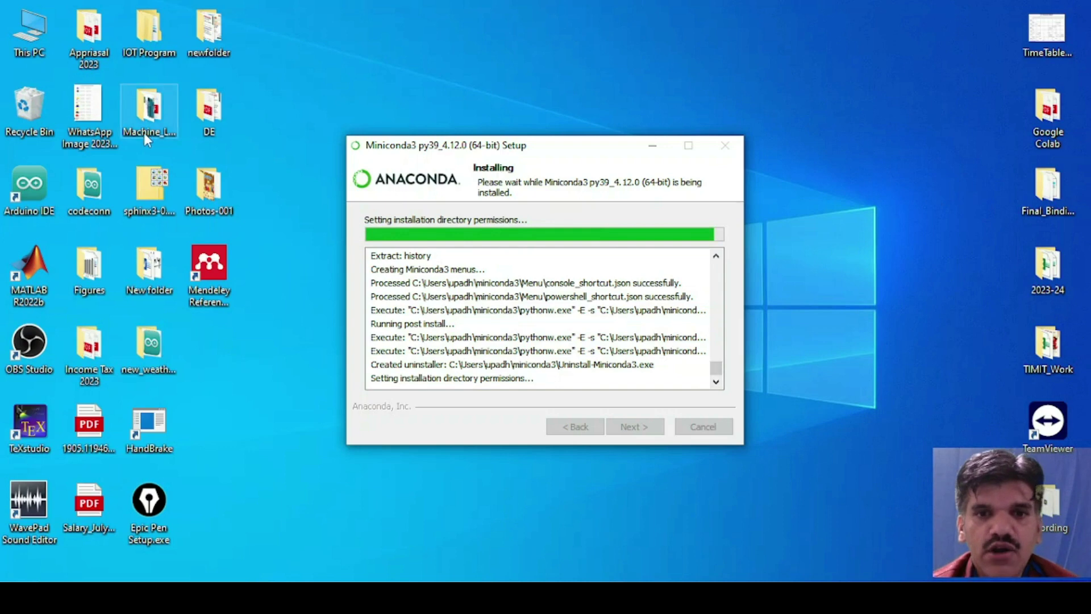
Open This PC's About page and highlight the i3-3110M processor and 6.00 GB RAM.
double_click(31, 26)
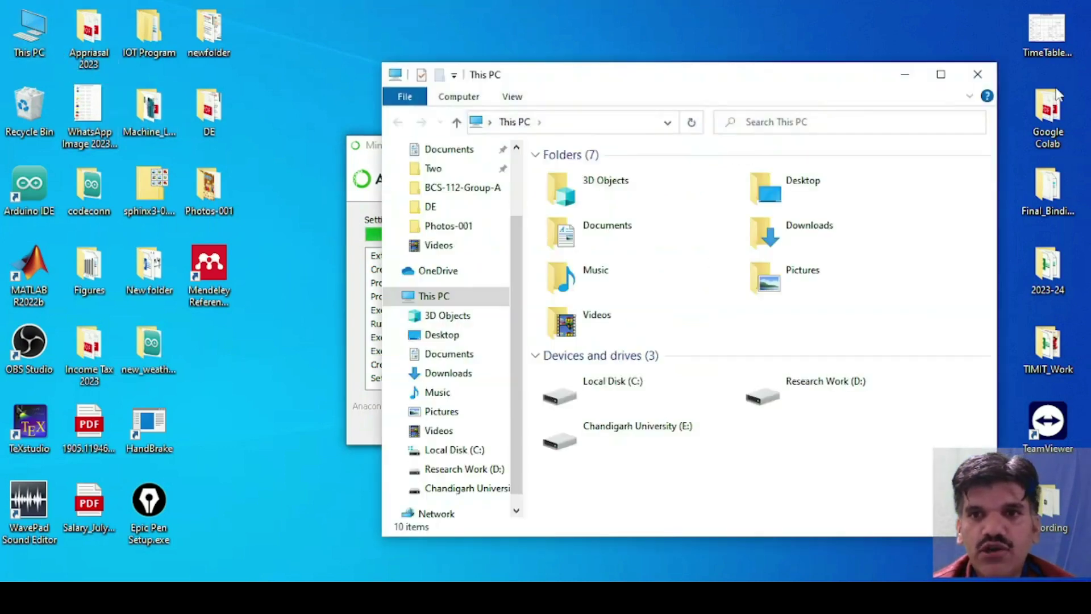
left_click(972, 78)
right_click(5, 37)
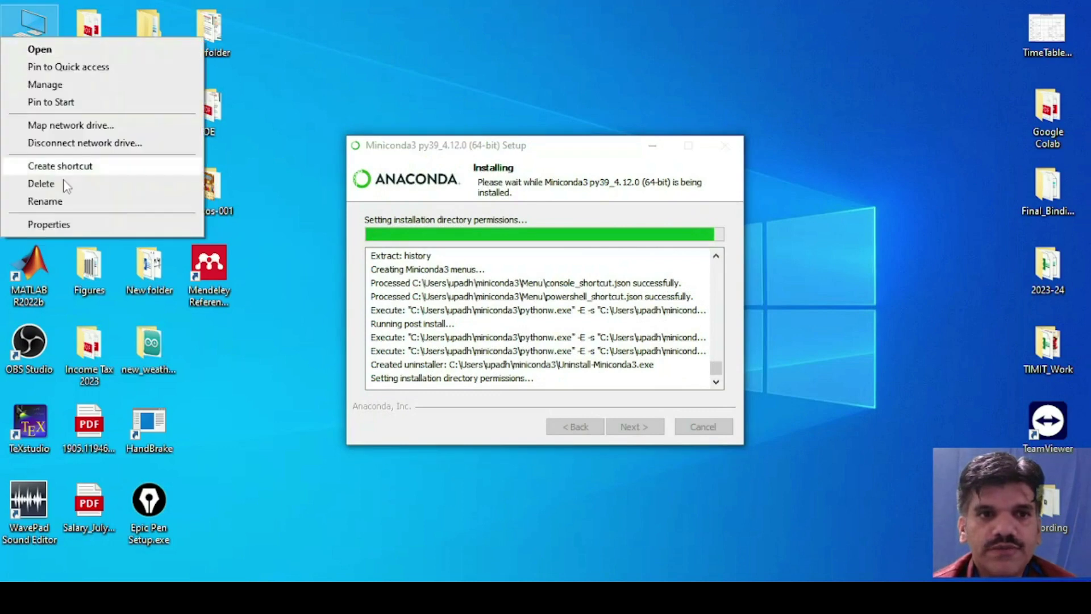
left_click(85, 226)
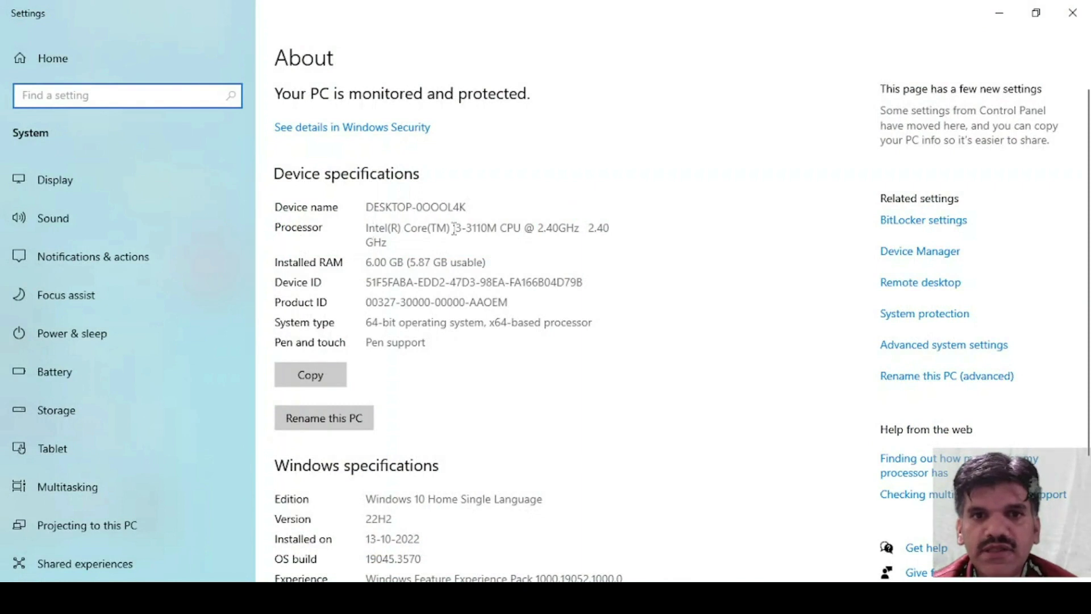
left_click_drag(499, 228, 449, 229)
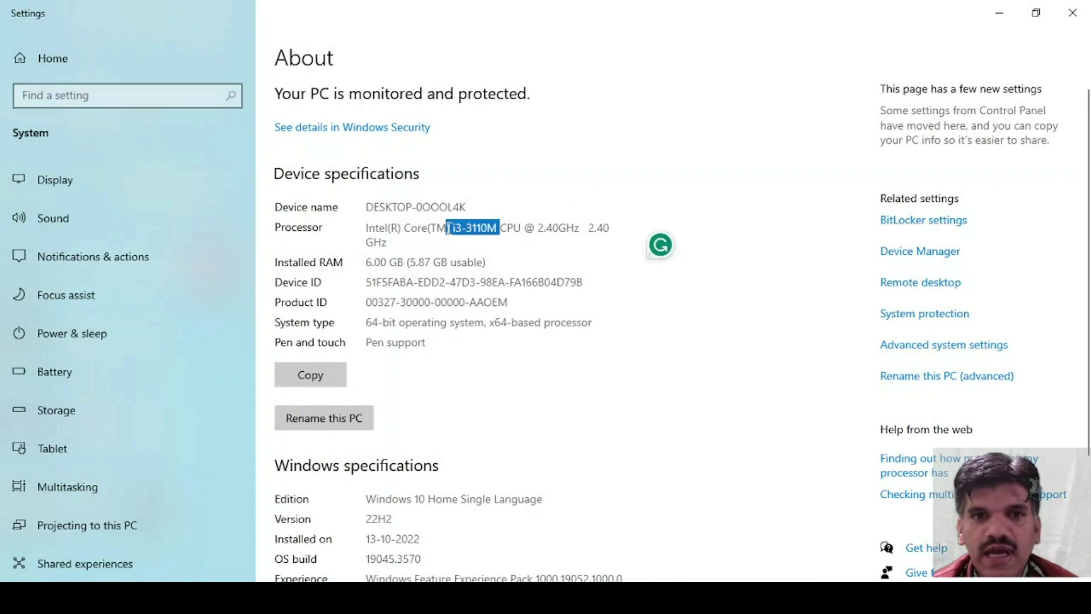
left_click_drag(367, 262, 406, 262)
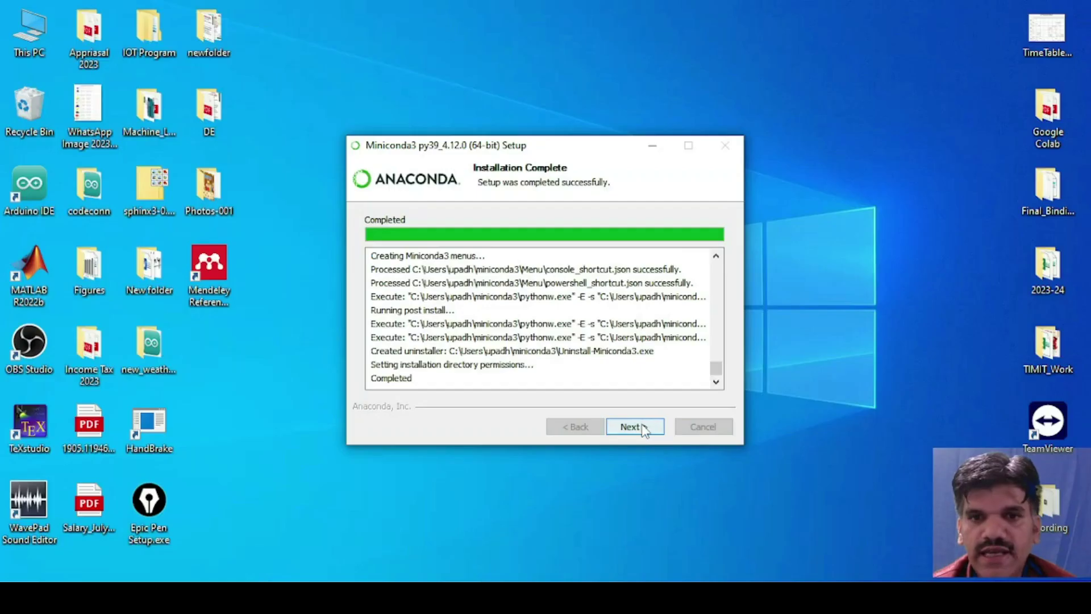
Finish Miniconda setup and close the Anaconda welcome page in Chrome.
left_click(631, 424)
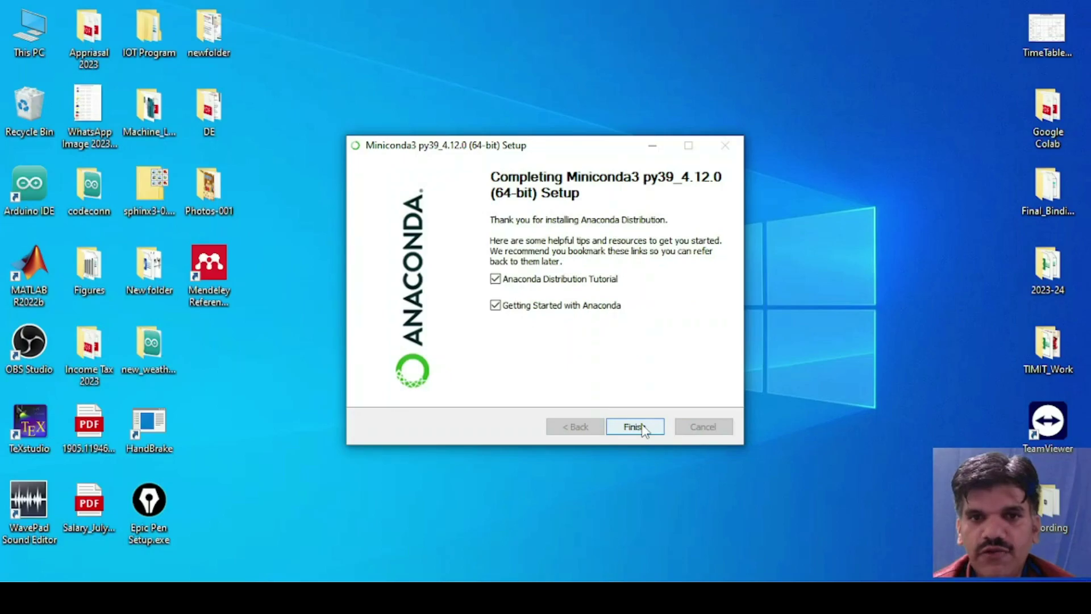
left_click(631, 424)
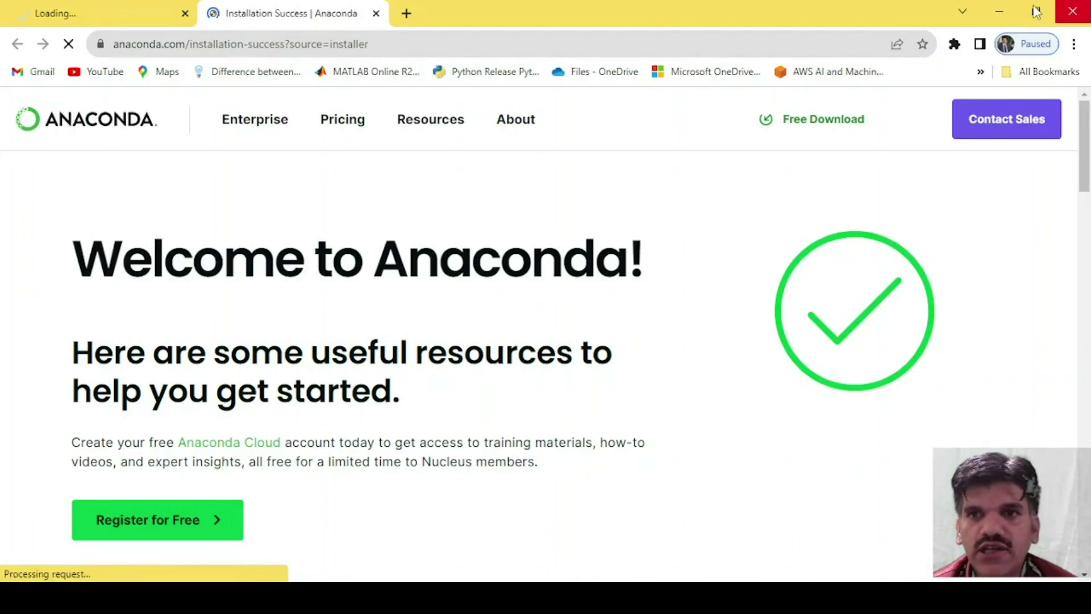
left_click(1072, 8)
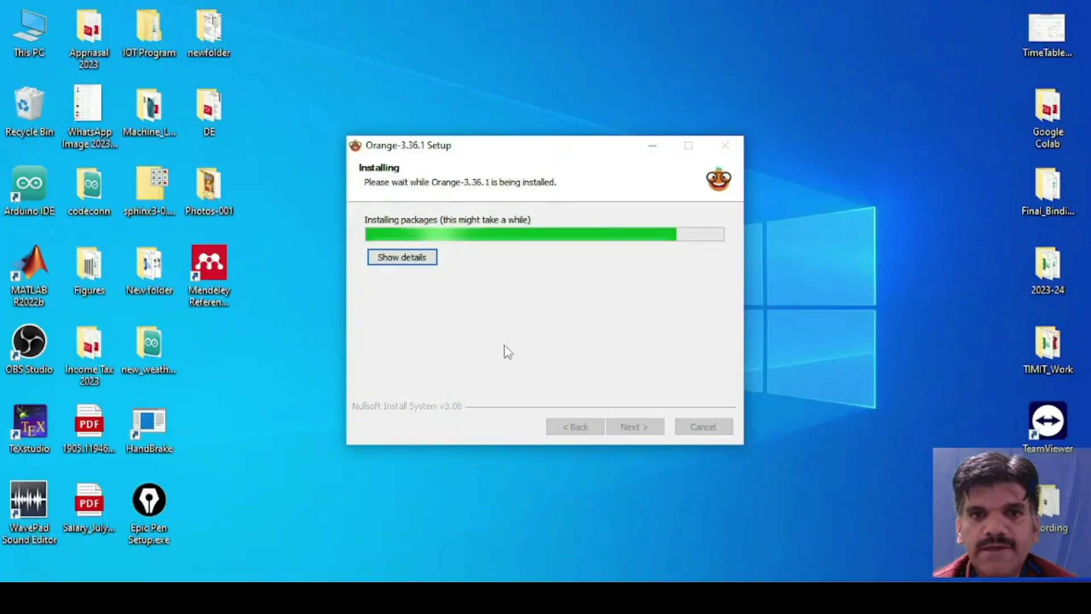
Show the Orange installer's detailed log while the installation runs to completion.
left_click(424, 260)
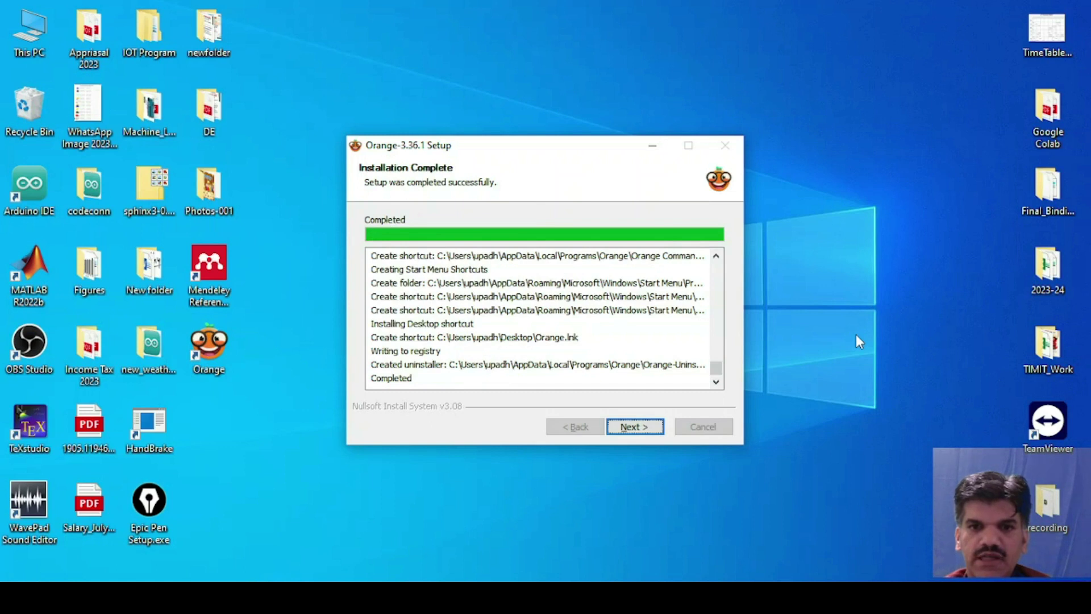
Finish and close the Orange 3.36.1 installer, then launch Orange from its desktop shortcut.
left_click(634, 426)
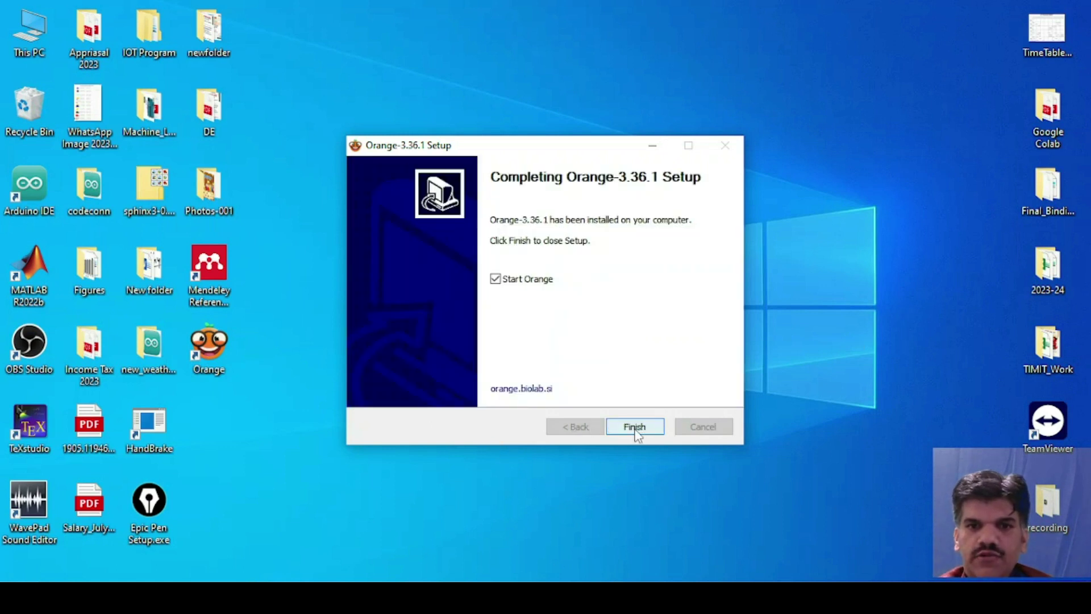
left_click(634, 427)
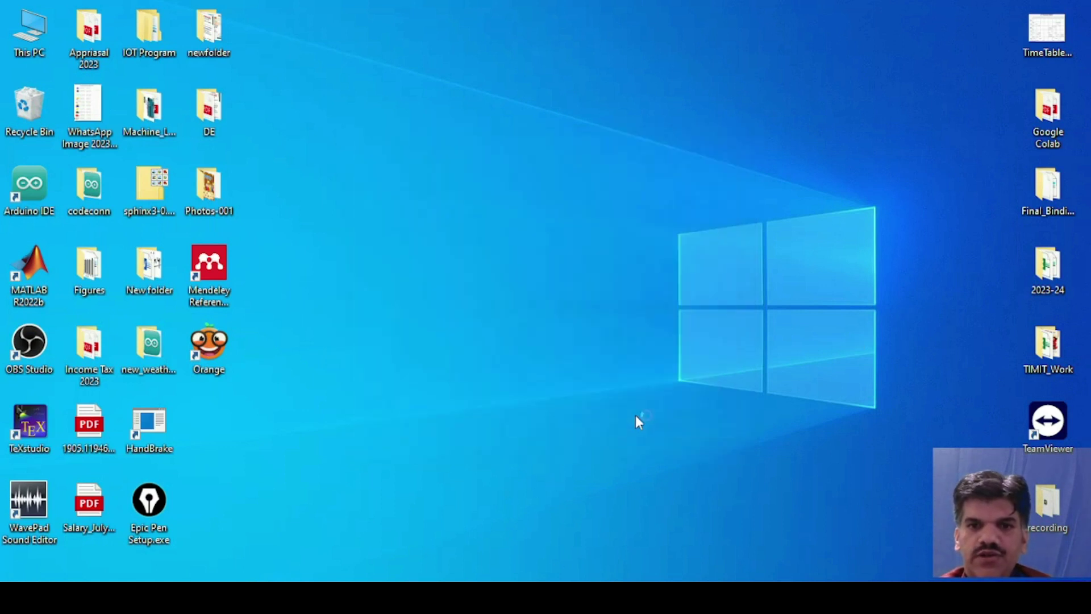
double_click(209, 347)
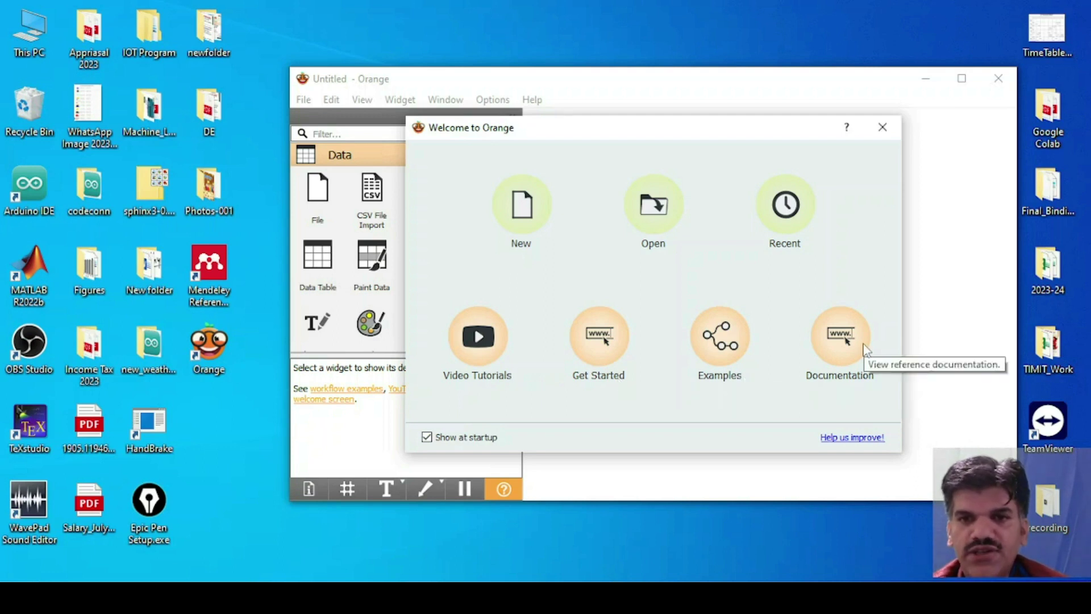
Dismiss the Welcome screen, maximize Orange, and add then delete a File widget from Data.
left_click(883, 126)
key("super+Up")
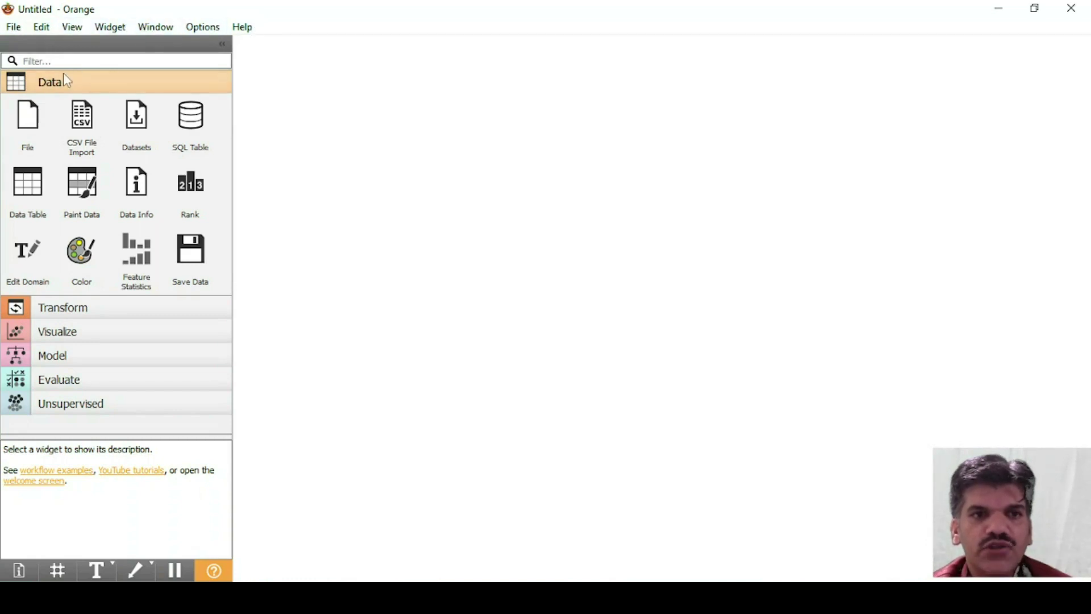
left_click(44, 86)
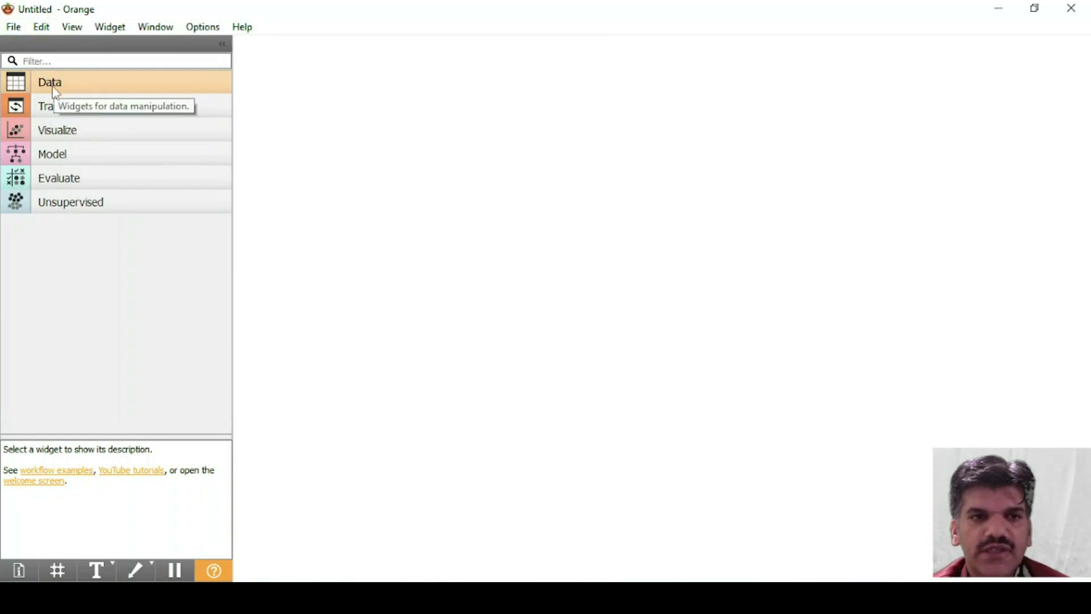
left_click(56, 91)
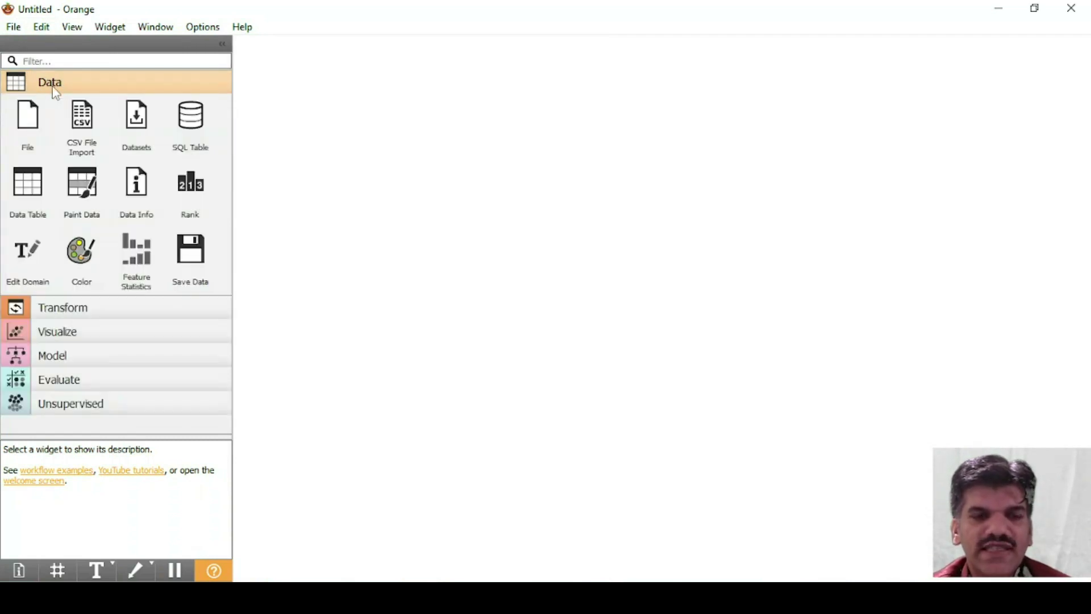
left_click(33, 124)
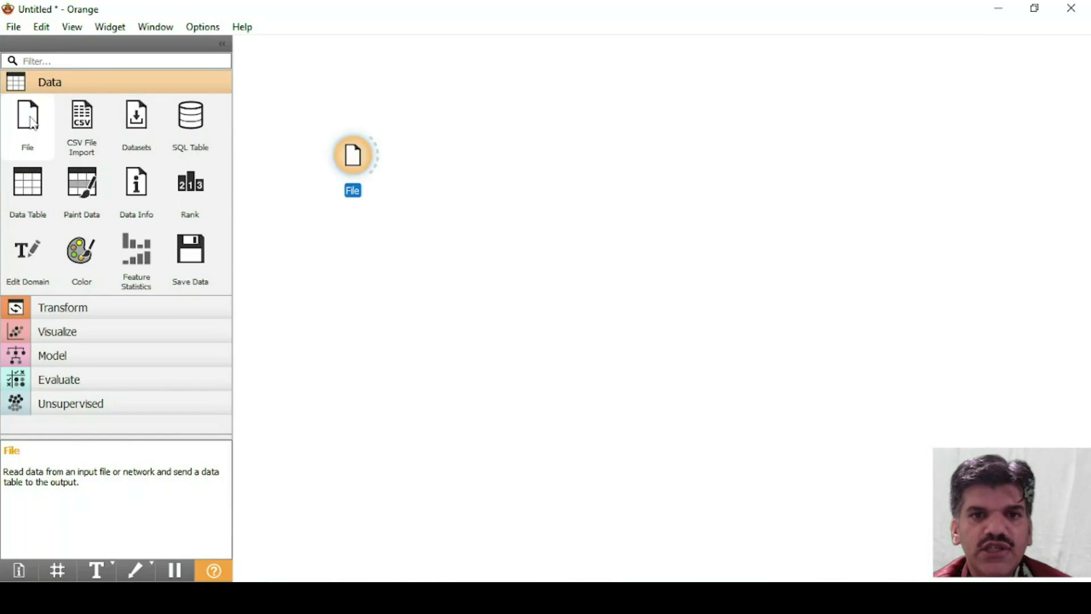
mouse_move(358, 167)
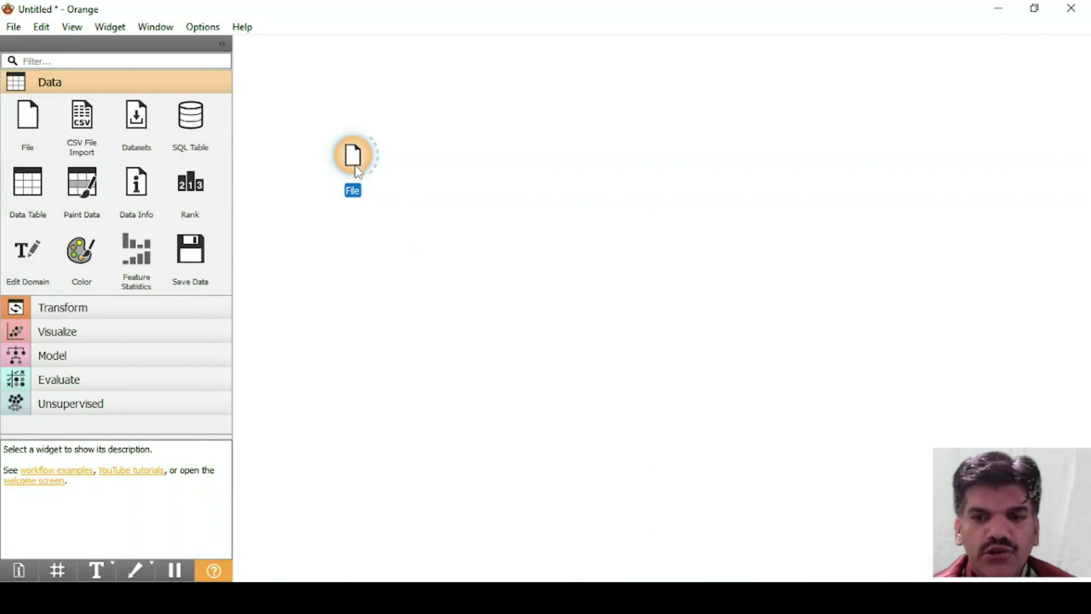
key("Delete")
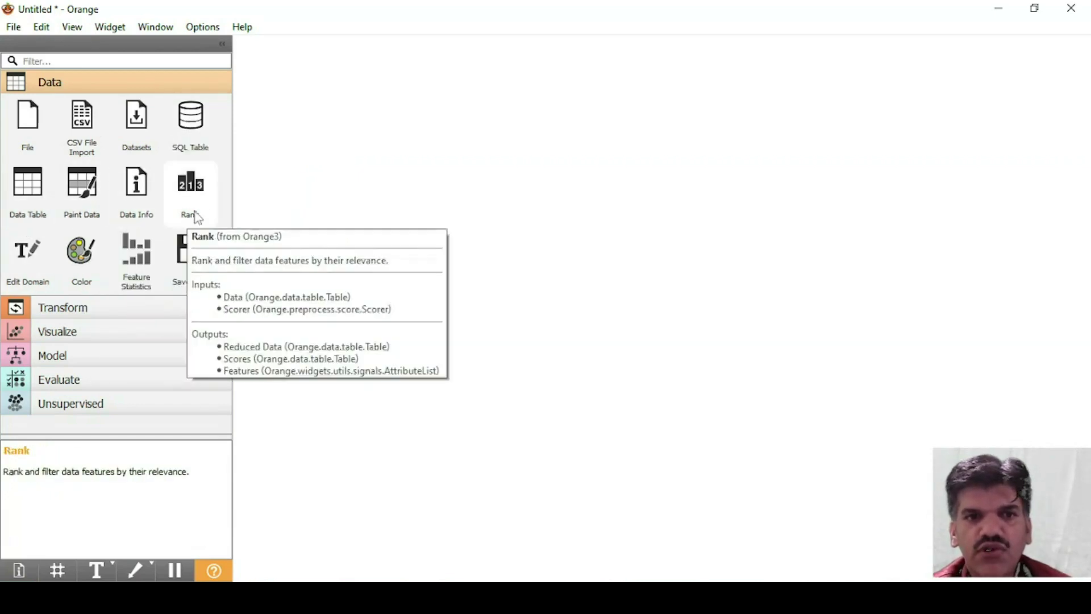
Collapse Data and browse the Transform and Visualize widget categories.
left_click(66, 85)
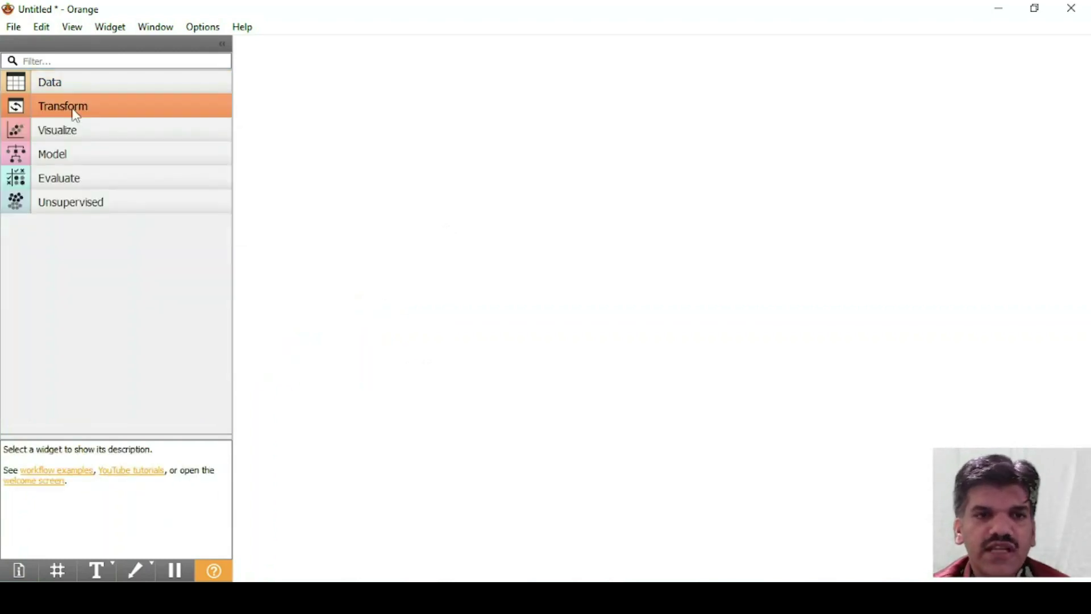
left_click(76, 108)
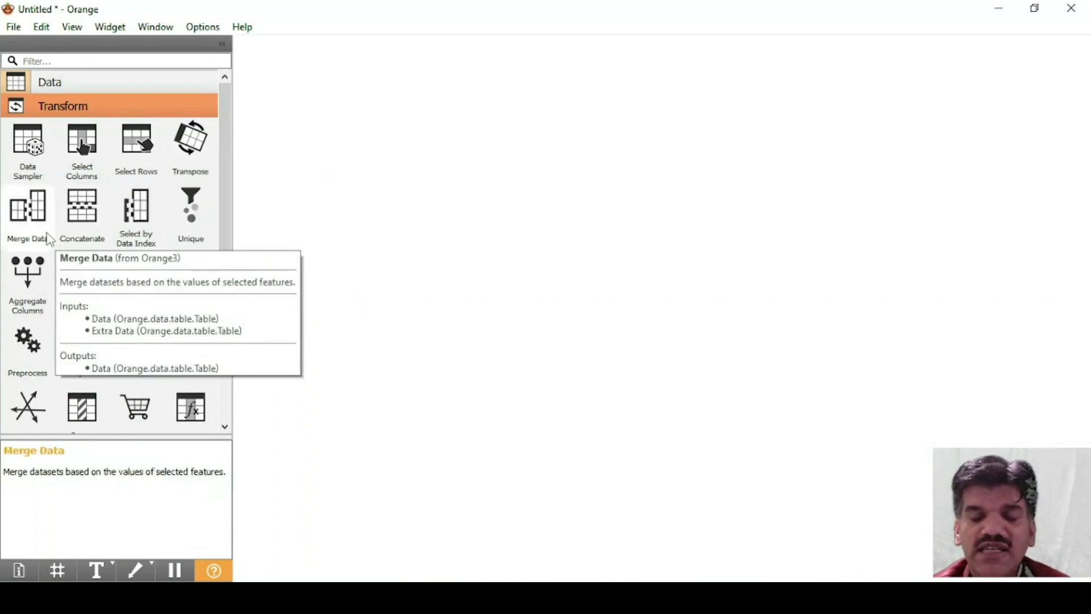
left_click(55, 113)
left_click(66, 137)
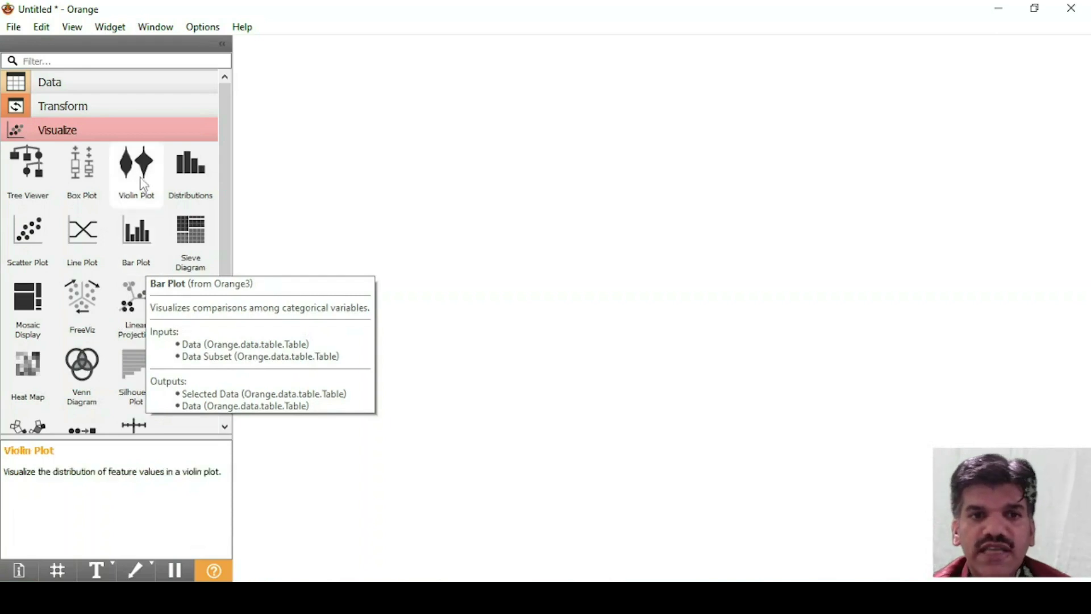
Drag a Bar Plot widget onto the canvas, then switch the toolbox to the Model category.
left_click_drag(143, 245, 422, 209)
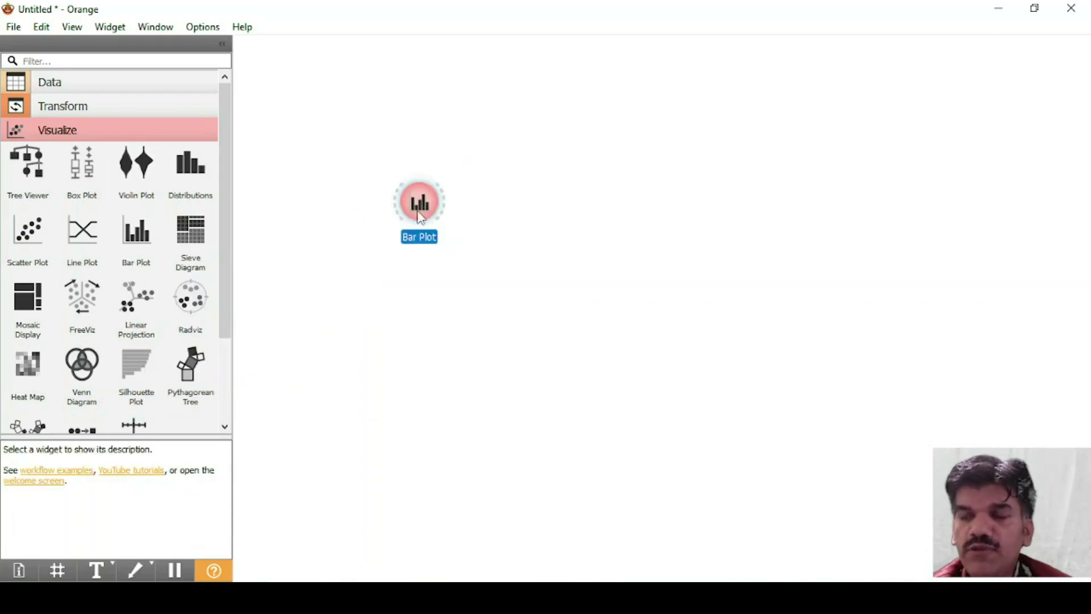
mouse_move(421, 218)
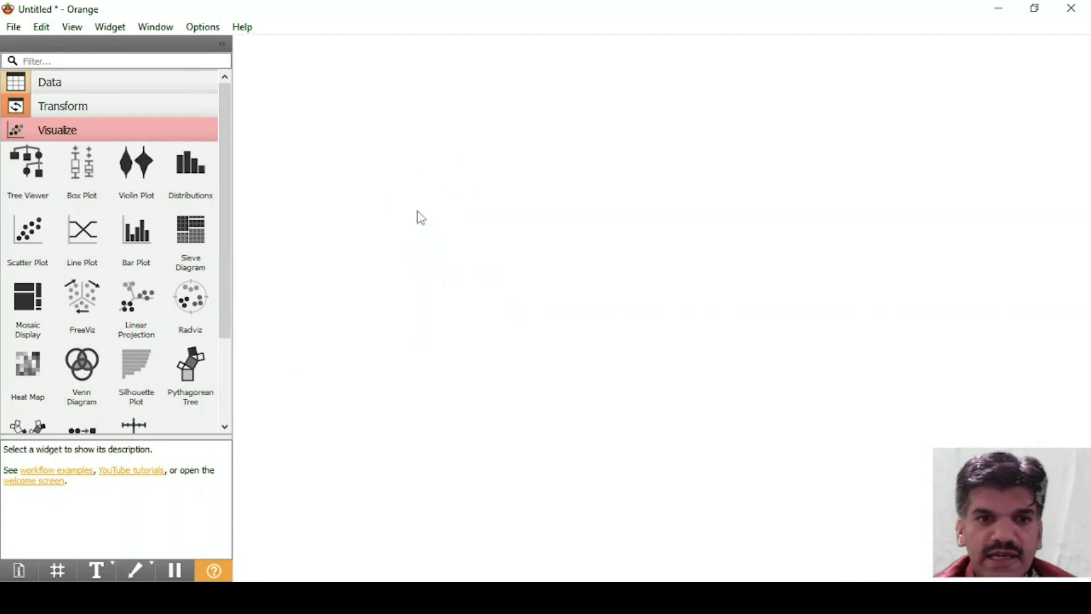
left_click(67, 132)
left_click(66, 153)
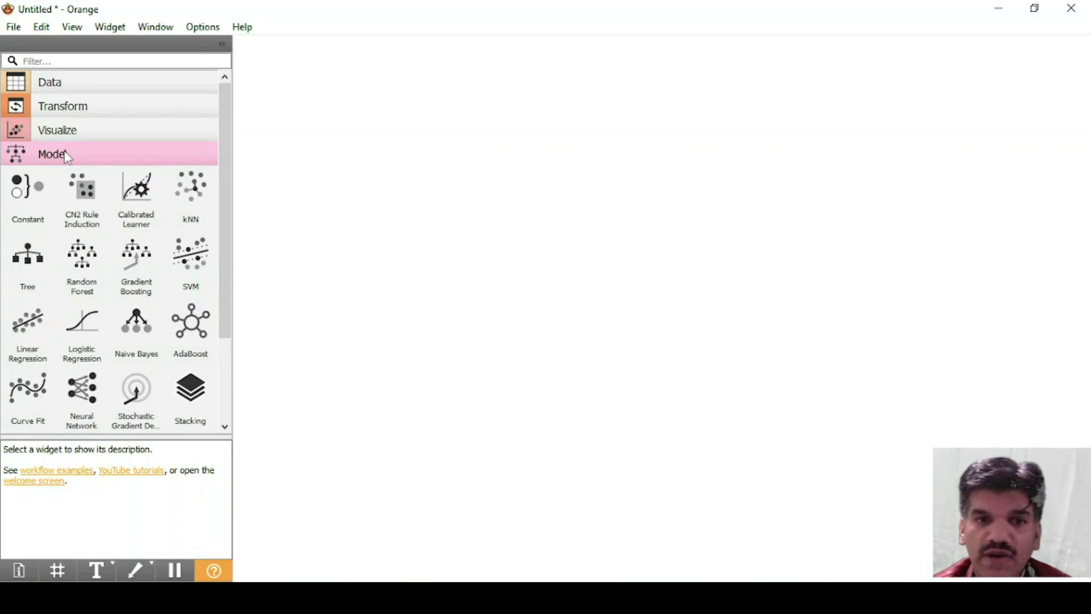
Scroll through the Model widgets, then collapse Model and expand Evaluate.
mouse_move(40, 361)
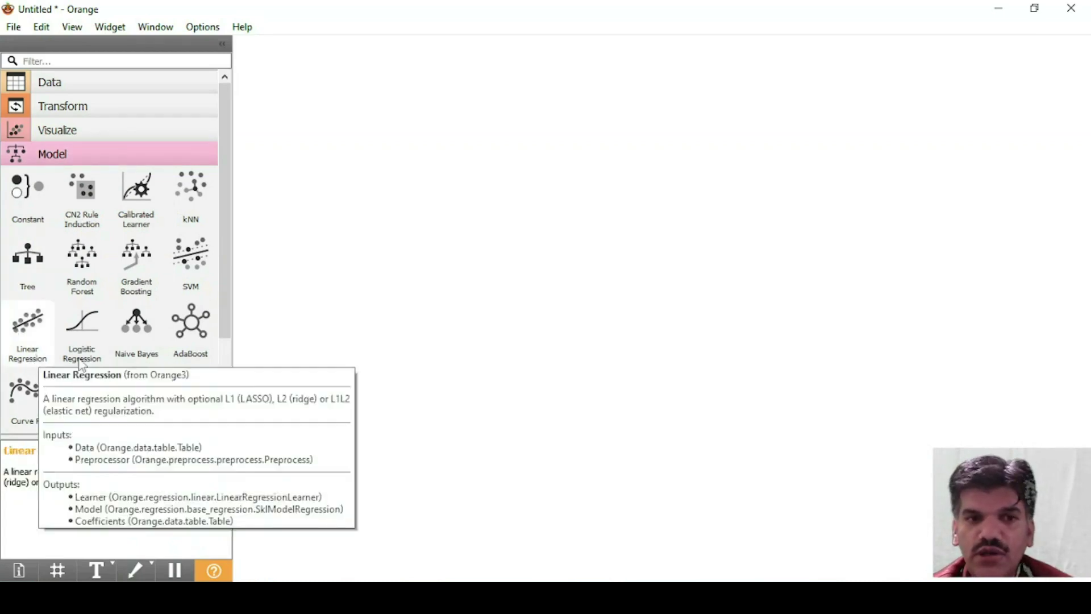
mouse_move(84, 367)
mouse_move(139, 370)
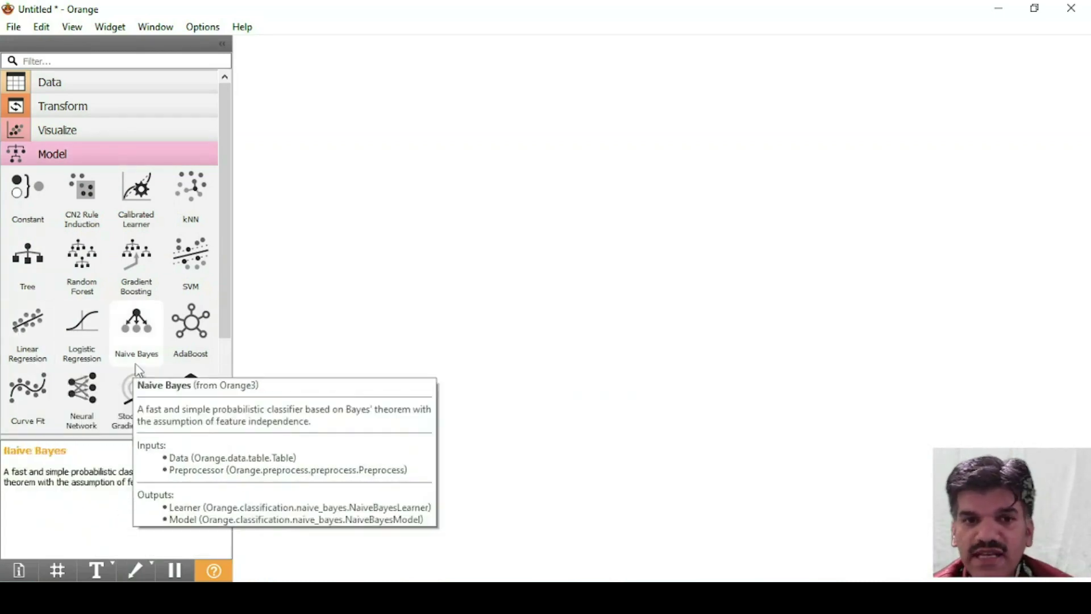
left_click_drag(230, 320, 241, 397)
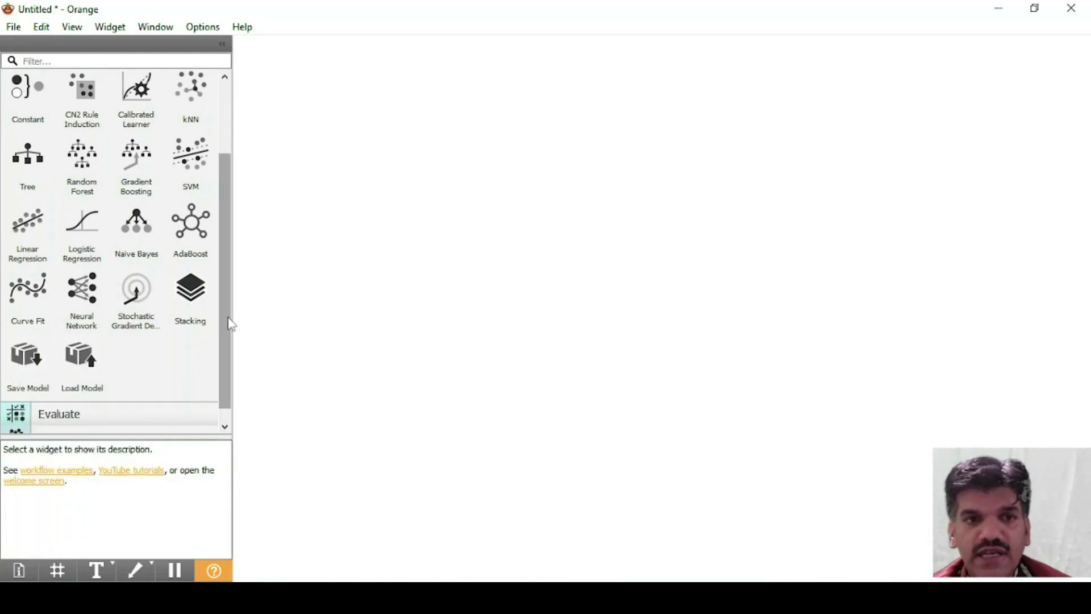
left_click_drag(229, 324, 224, 200)
left_click(61, 165)
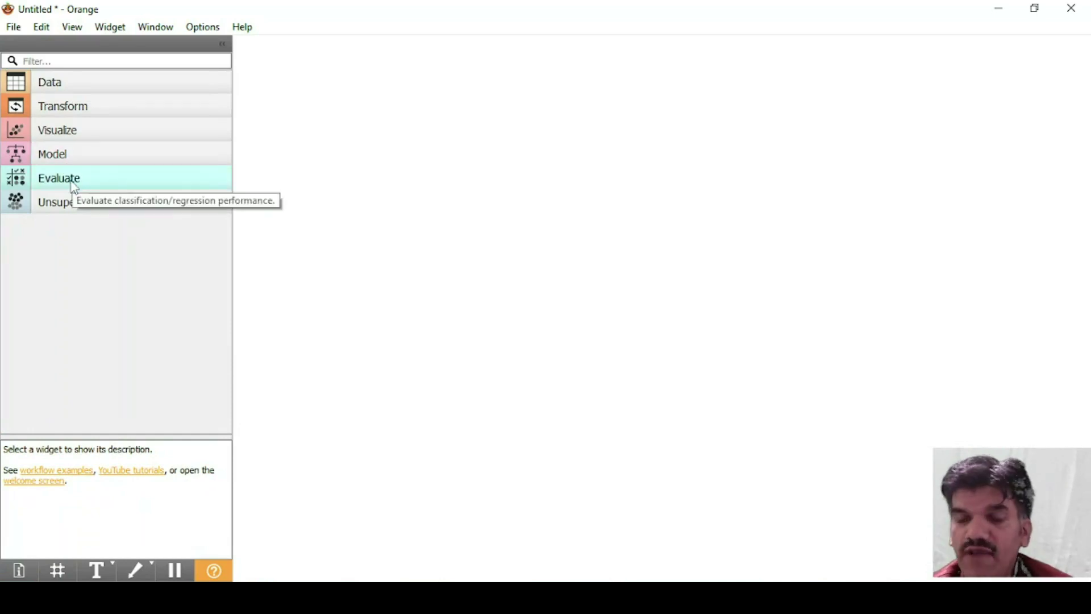
left_click(74, 188)
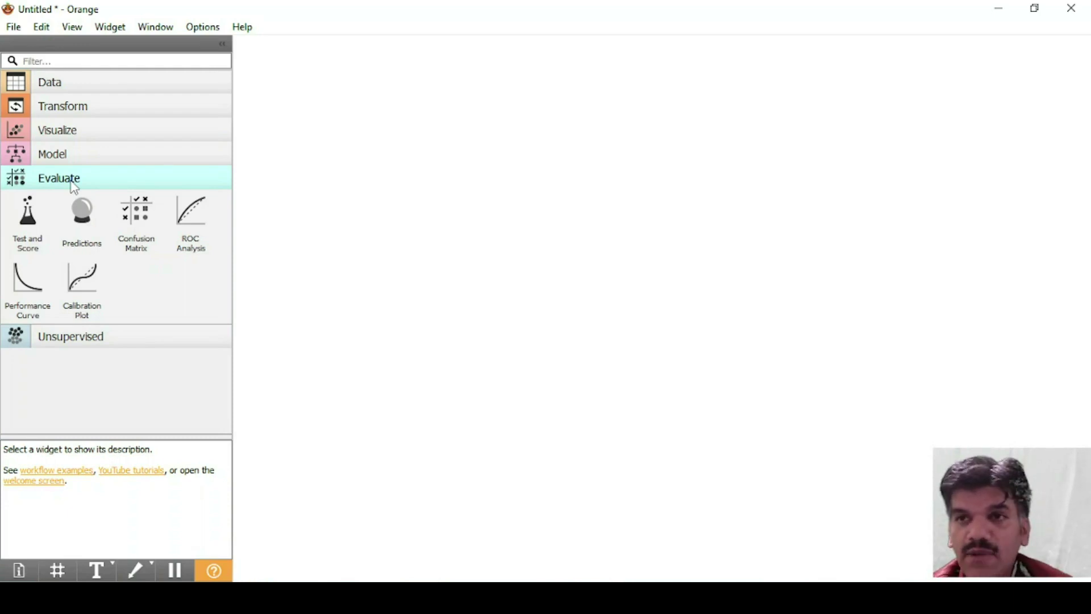
Collapse Evaluate, scroll through the Unsupervised widgets, and collapse Unsupervised.
left_click(74, 187)
left_click(79, 209)
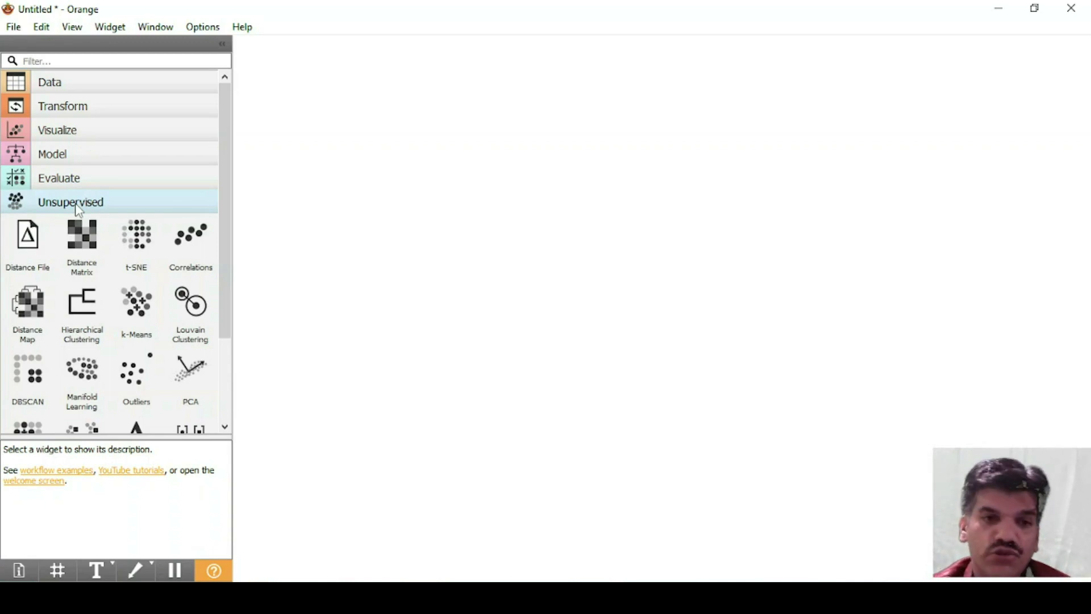
left_click_drag(223, 298, 234, 402)
left_click(70, 86)
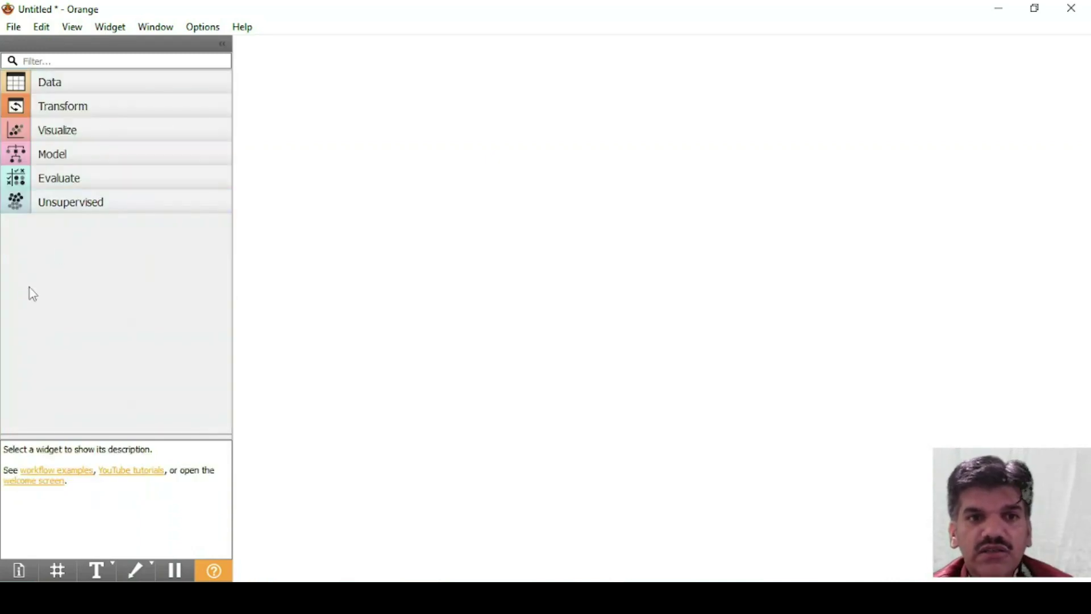
Open the add-on Installer via Options > Add-ons... to list available packages and versions.
left_click(154, 29)
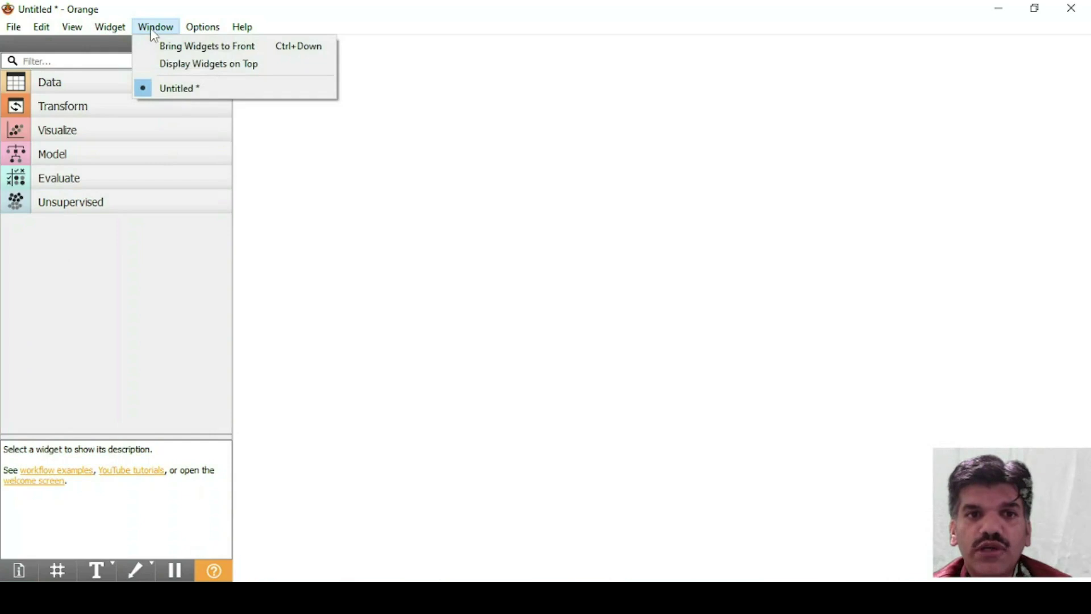
left_click(154, 29)
left_click(205, 28)
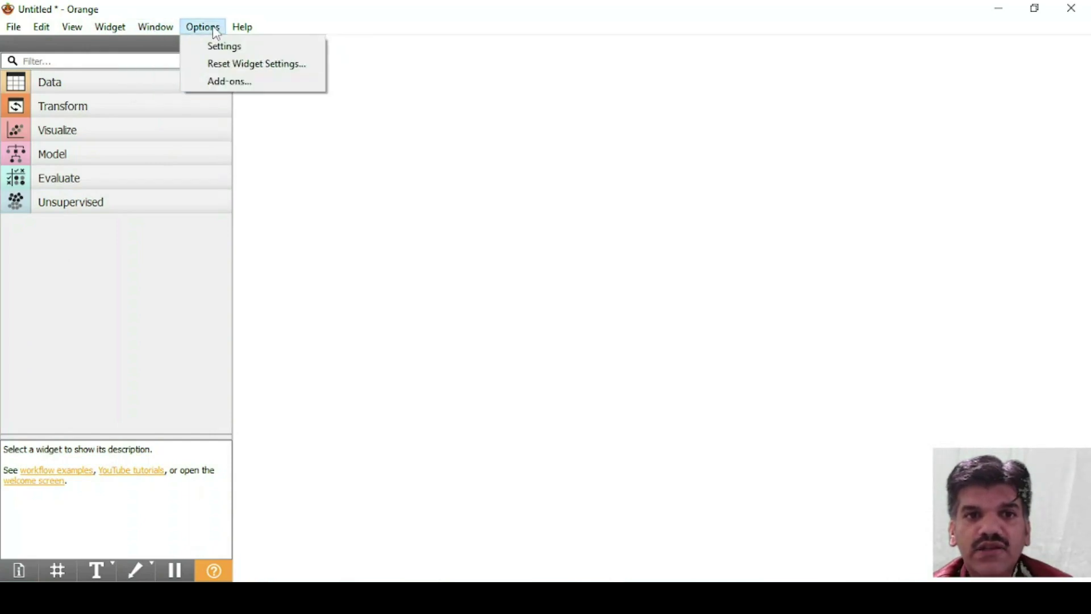
left_click(252, 85)
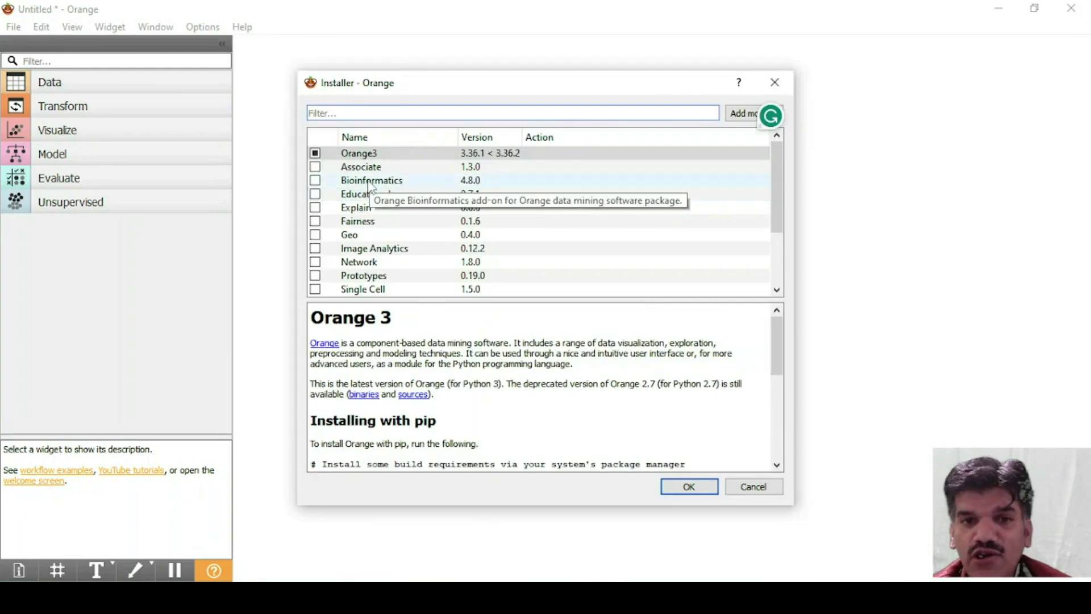
Install only the Bioinformatics 4.8.0 add-on, leaving Image Analytics and Geo unticked.
left_click(316, 181)
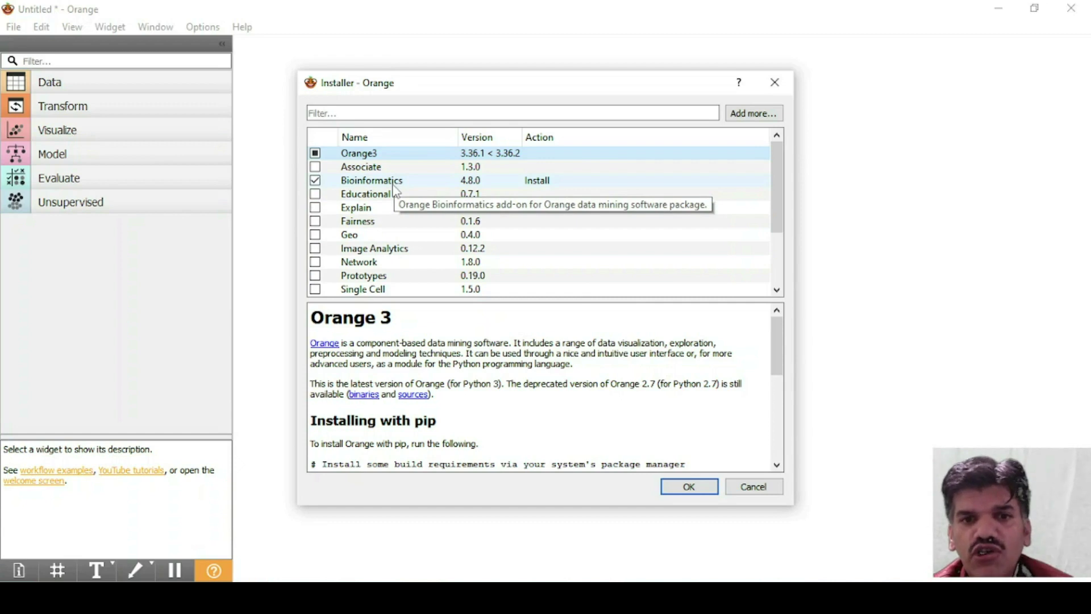
left_click(315, 249)
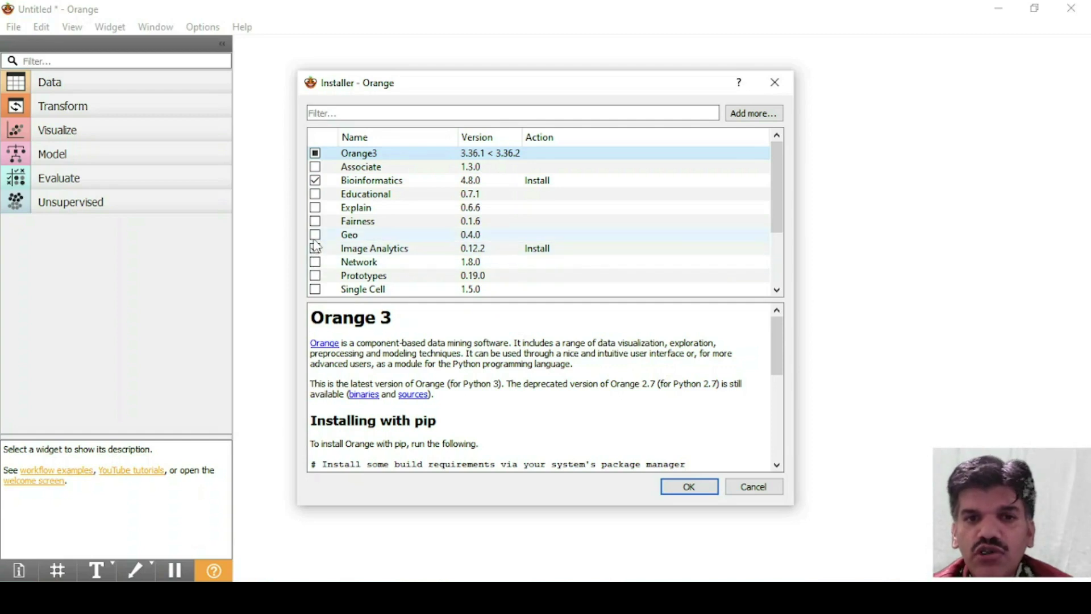
left_click(316, 237)
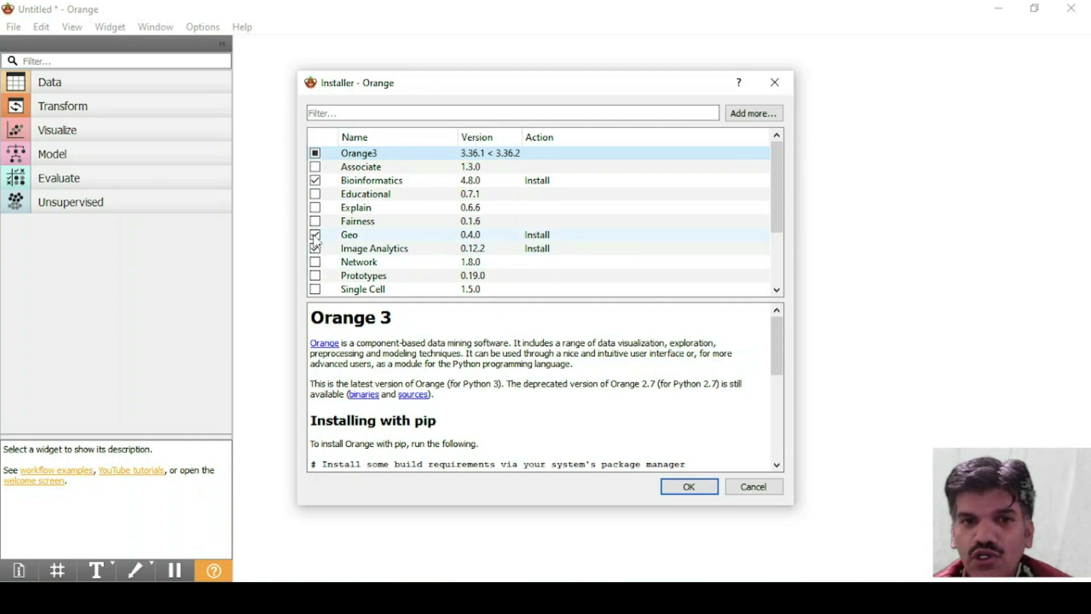
left_click(316, 237)
left_click(315, 249)
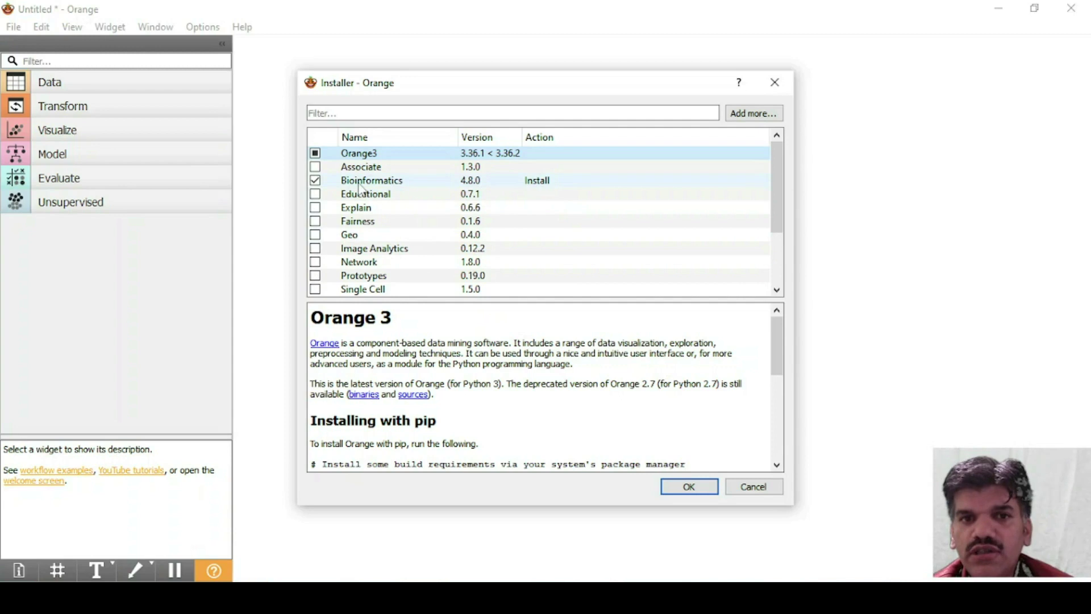
left_click(704, 489)
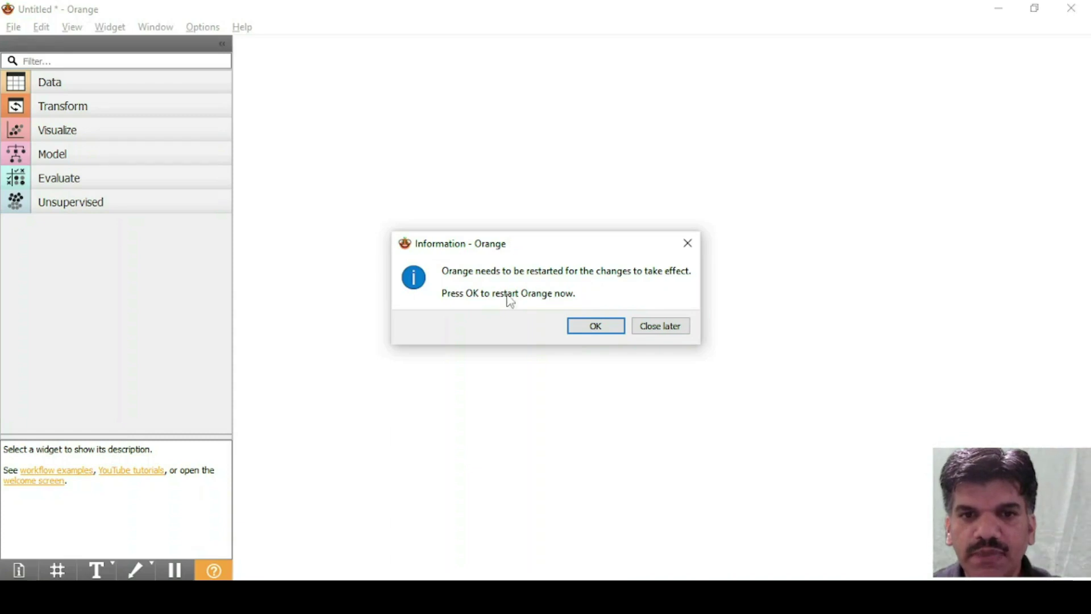
Confirm the restart notice so Orange relaunches with the Bioinformatics category.
key("alt+Tab")
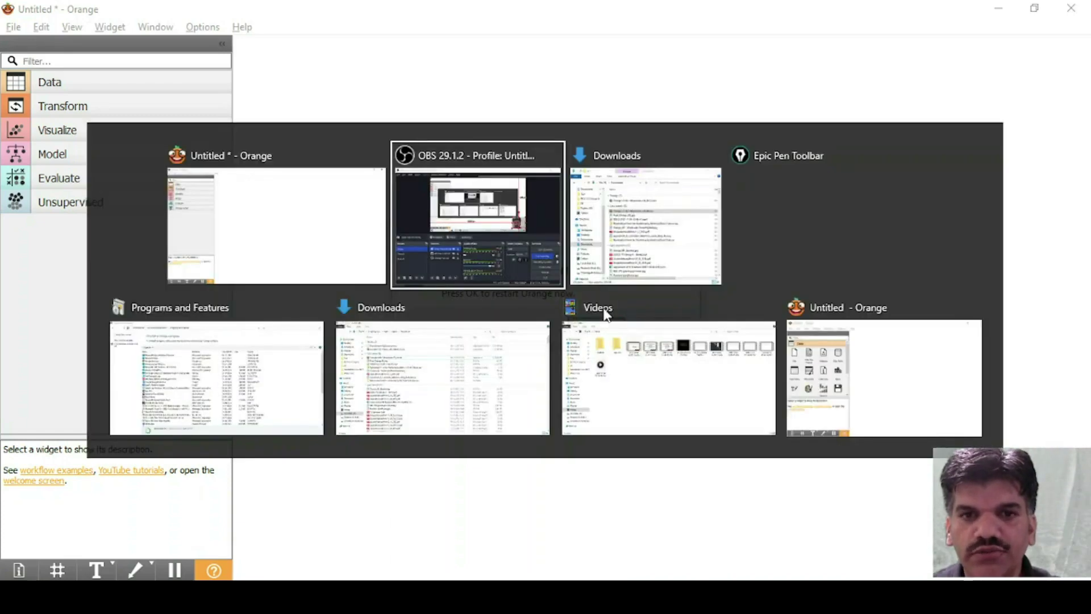
key("Escape")
left_click(612, 327)
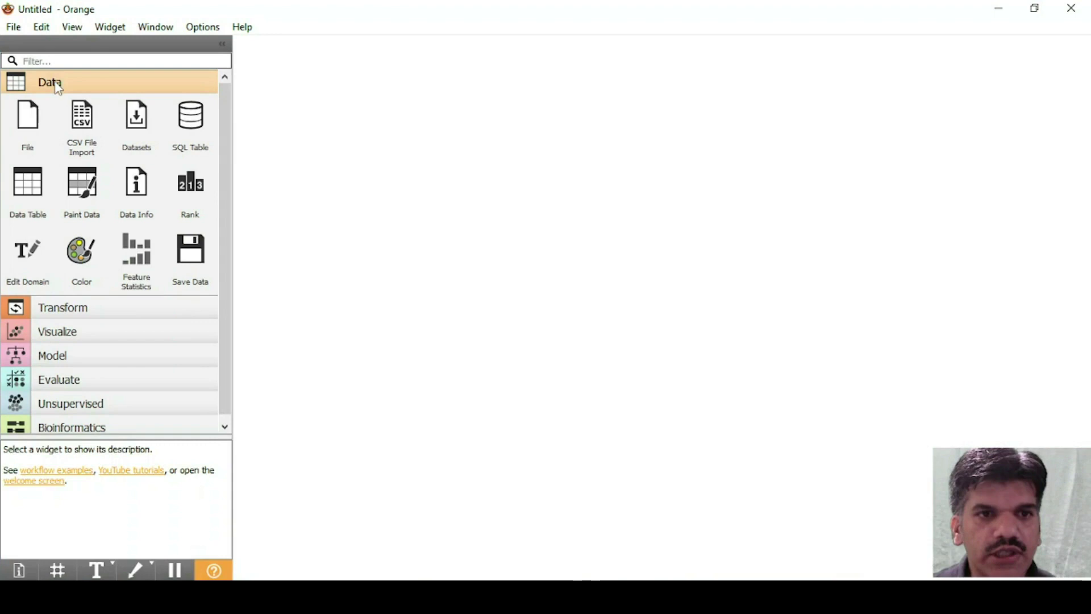
Collapse the Data category to show all seven widget categories, including Bioinformatics.
left_click(57, 86)
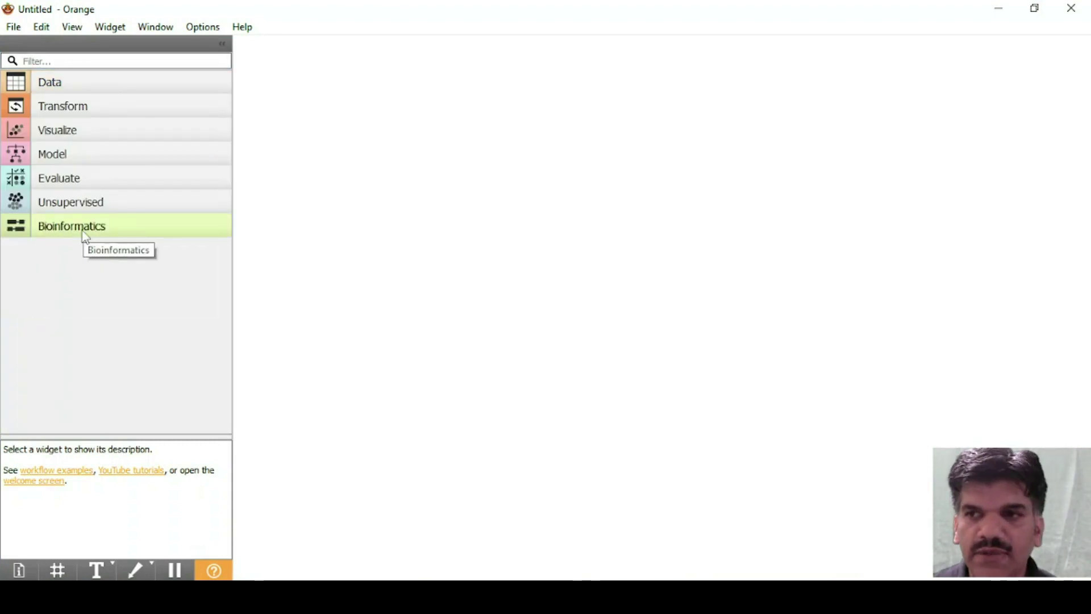
left_click(110, 27)
Reopen the add-on Installer from Options > Add-ons and scroll through the package list.
left_click(203, 26)
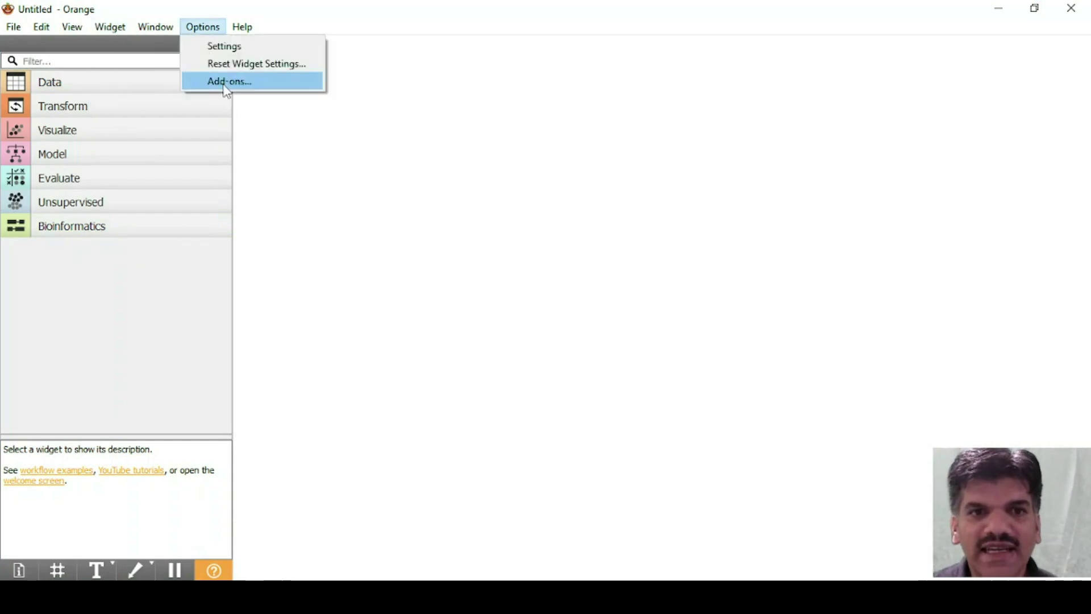
left_click(227, 87)
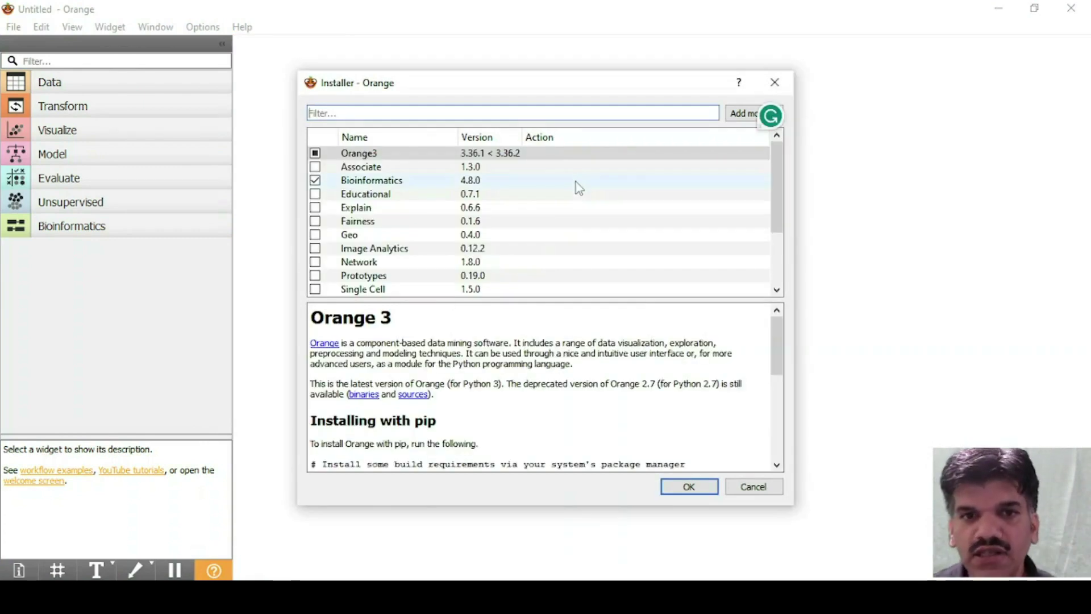
left_click_drag(779, 213, 778, 261)
left_click(316, 167)
scroll(780, 245, "down", 1)
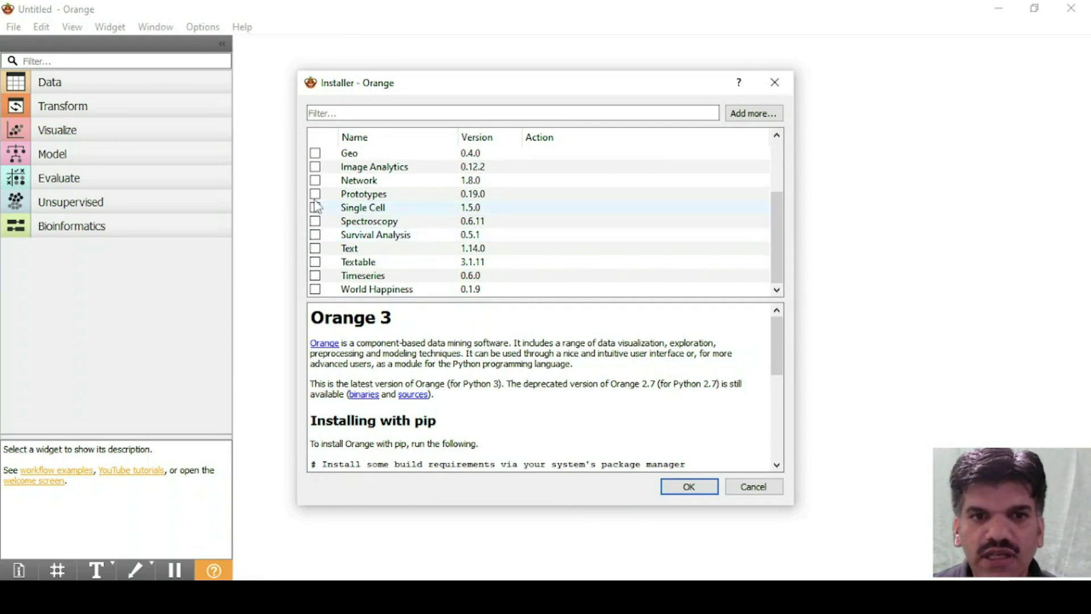
Mark Geo and Image Analytics and start installing Orange3-Geo.
left_click(316, 153)
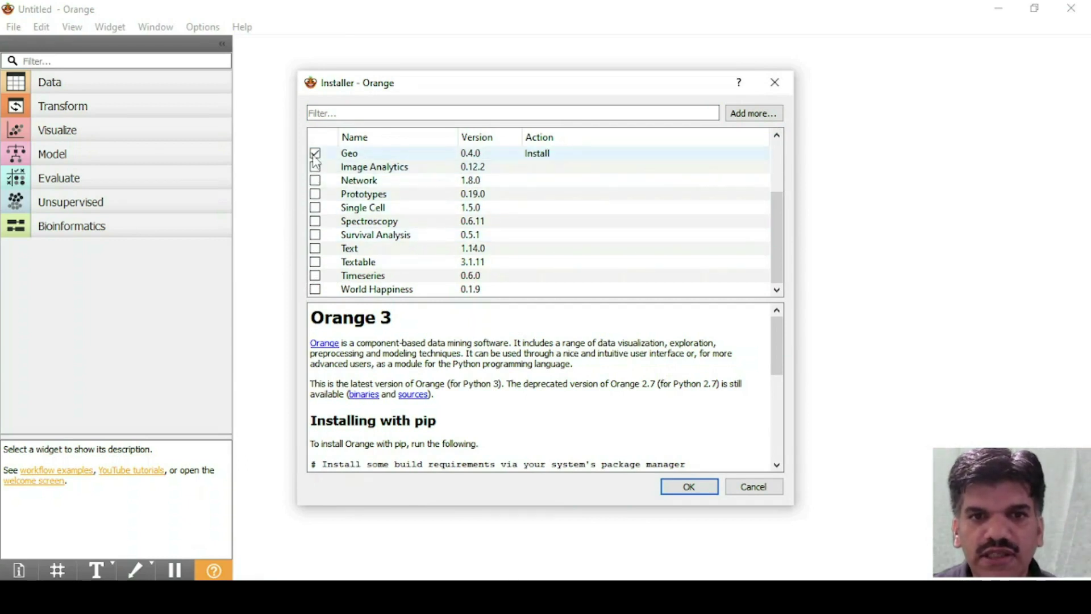
left_click(316, 167)
left_click_drag(777, 270, 790, 195)
left_click(690, 486)
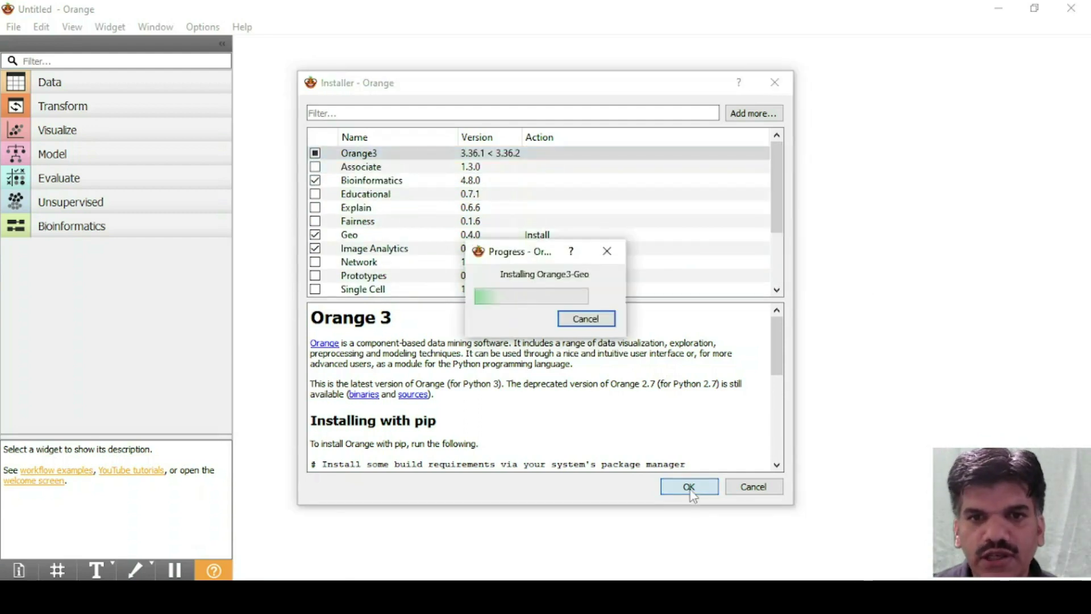